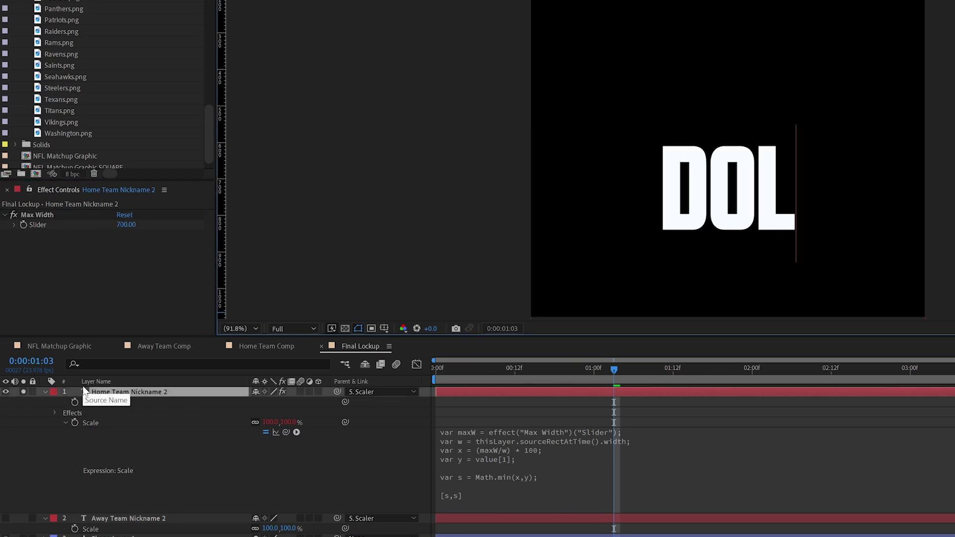
Step: Commit the DOLPHINS nickname, then switch on and select Shape Layer 1's red rectangle
text(PHINS)
key(KP_Enter)
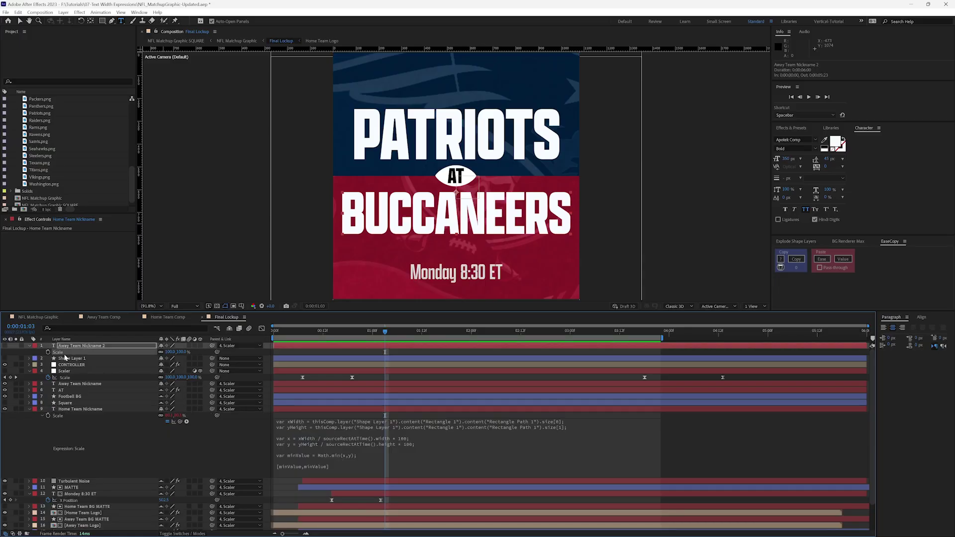
click(70, 358)
click(5, 358)
key(v)
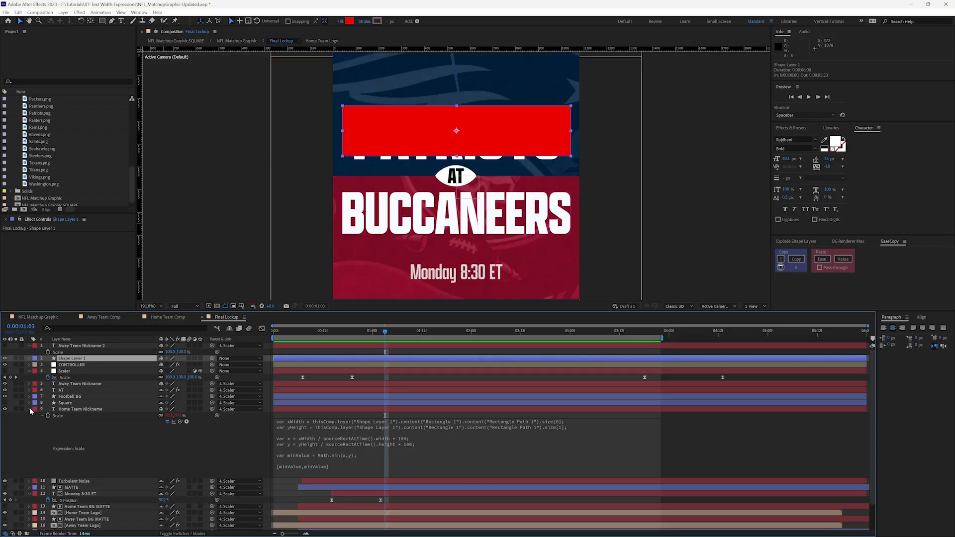
Step: Duplicate Home Team Nickname, move the copy to the top of the stack, and solo it
click(30, 410)
click(91, 410)
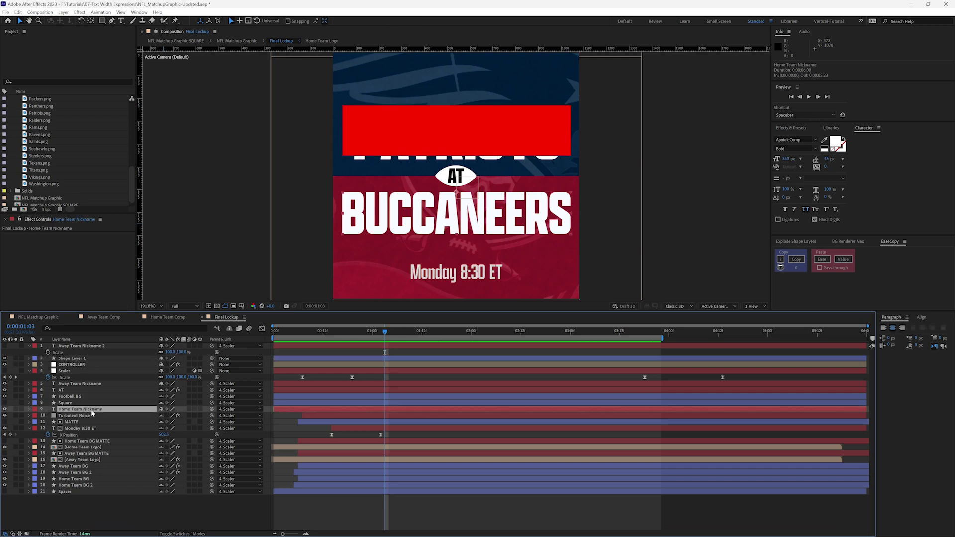
key(ctrl+d)
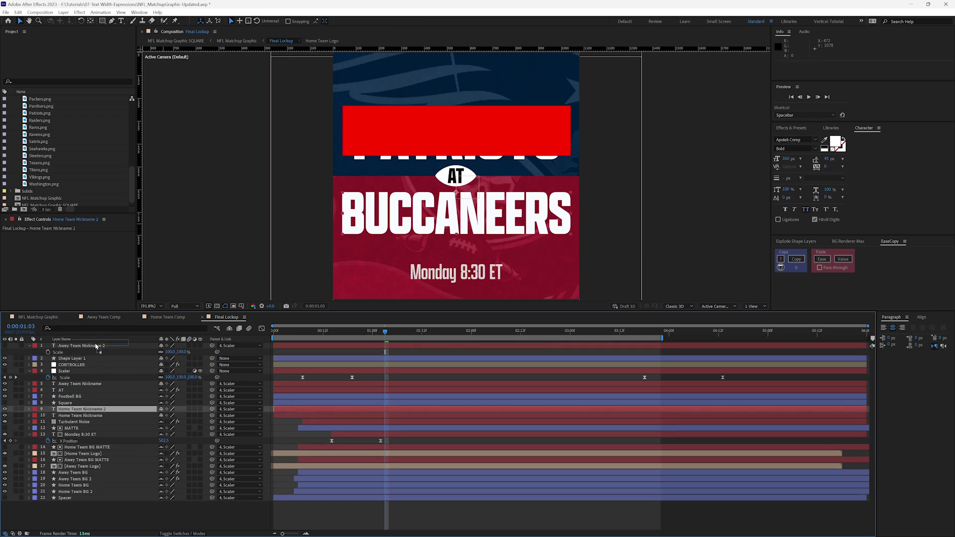
key(ctrl+shift+bracketright)
click(15, 345)
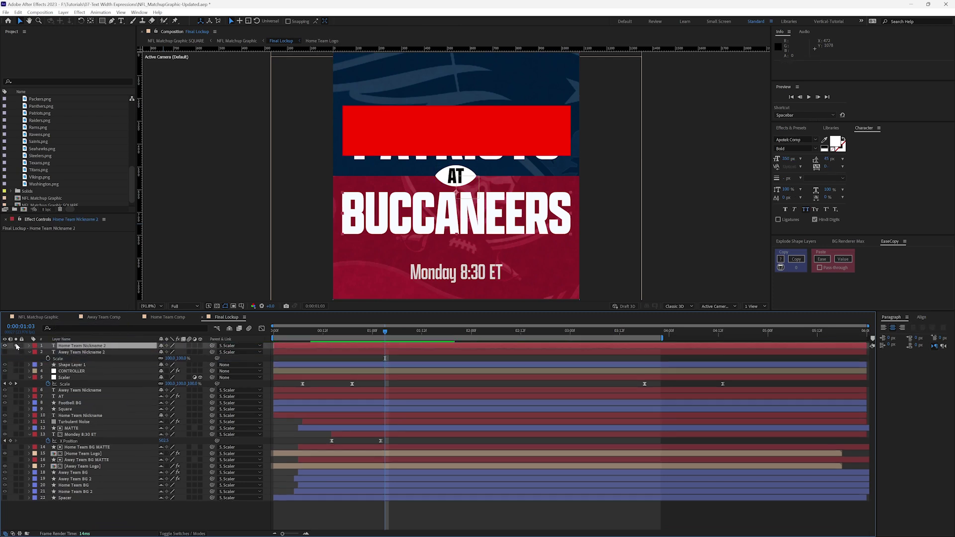
Step: Remove the duplicate's Source Text and Scale expressions, leaving plain LIONS text
key(e)
key(e)
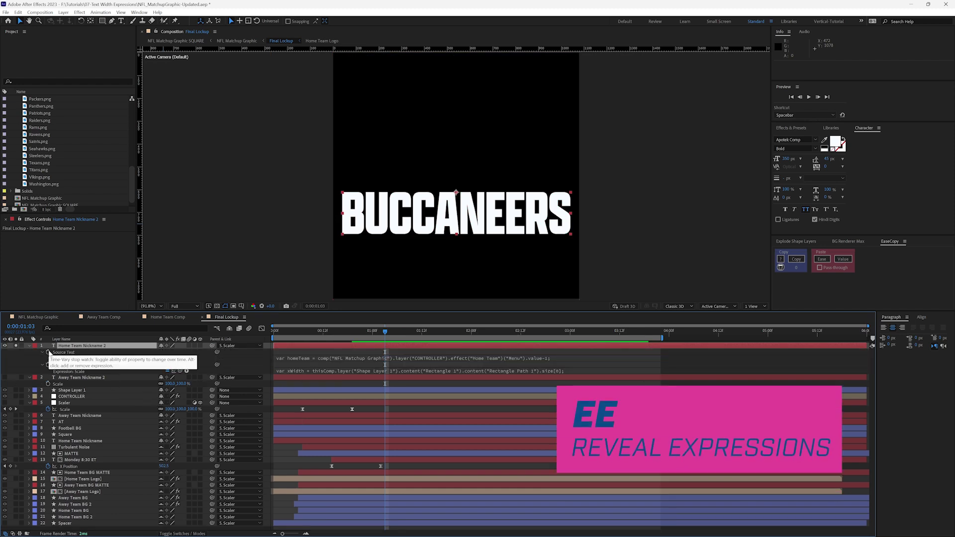
alt+click(48, 353)
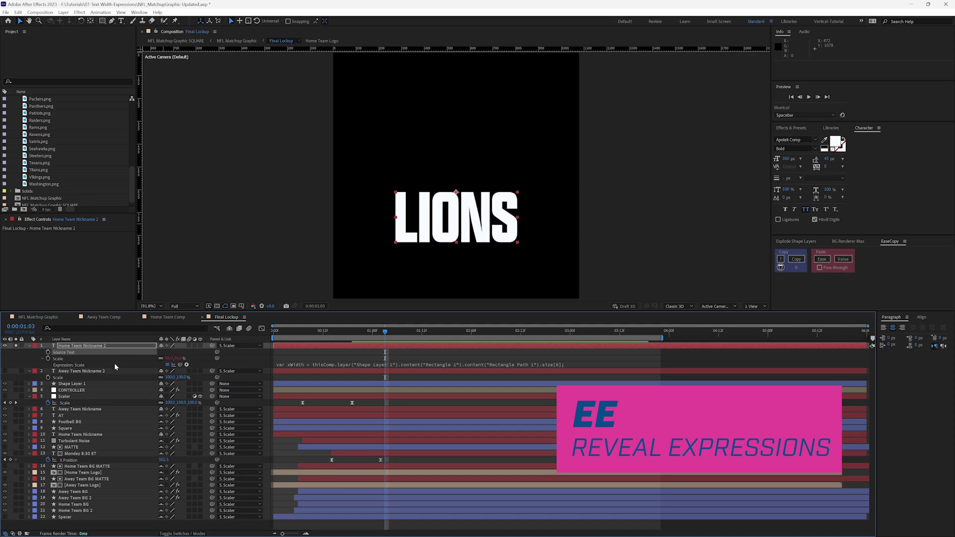
alt+click(48, 359)
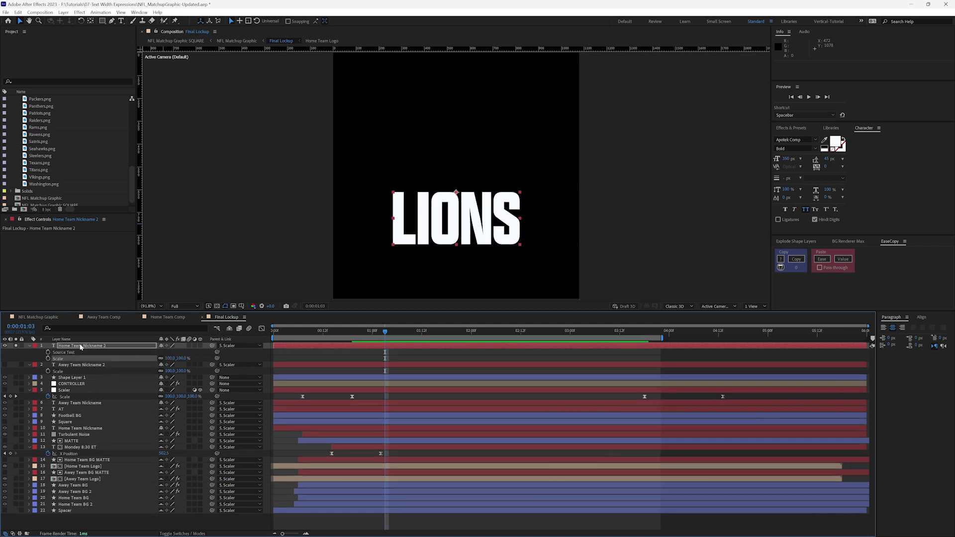
key(ctrl+shift+a)
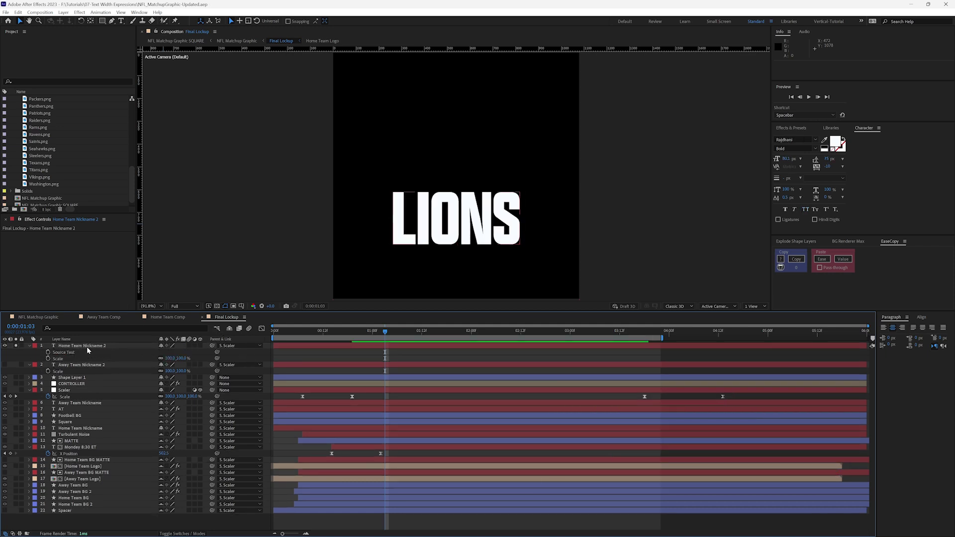
click(77, 347)
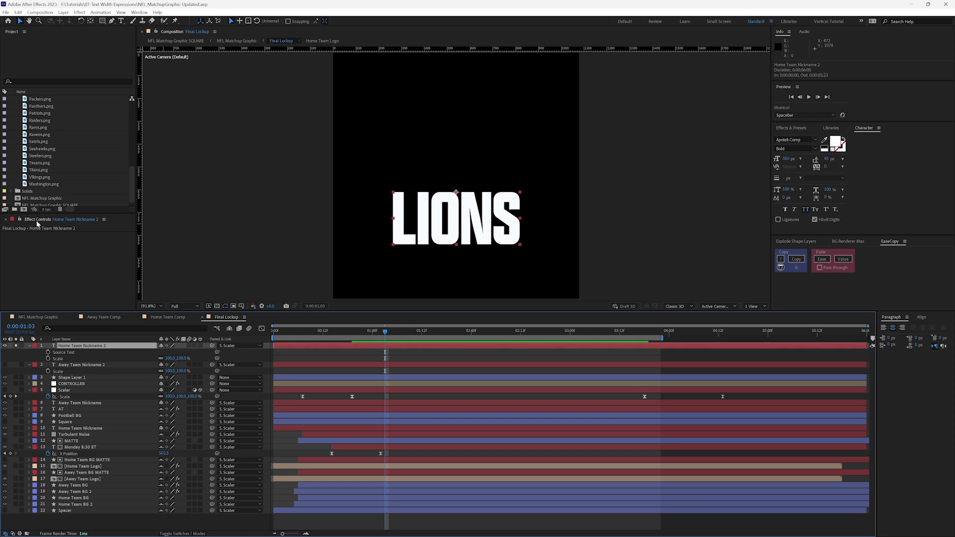
Step: Add a Slider Control effect to Home Team Nickname 2 and name it Max Width
right_click(51, 260)
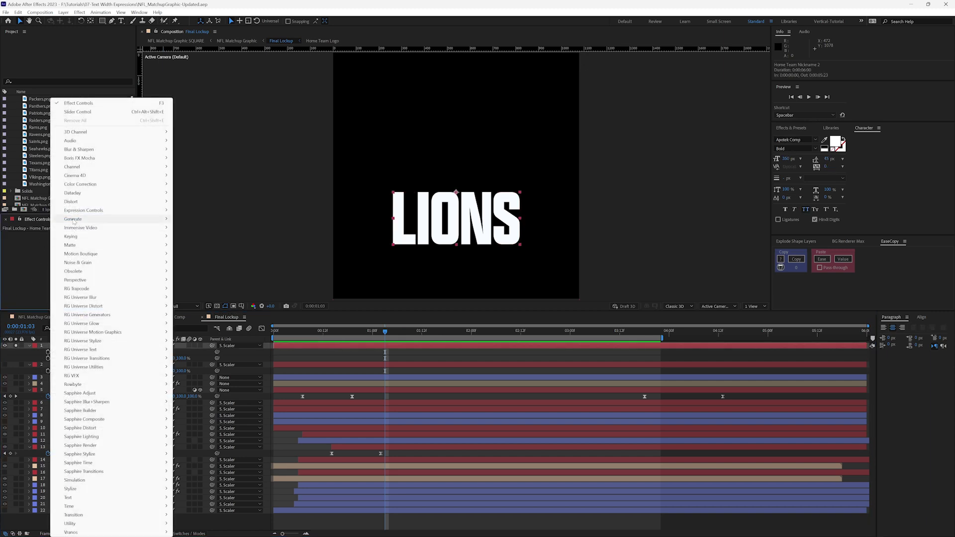
mouse_move(73, 220)
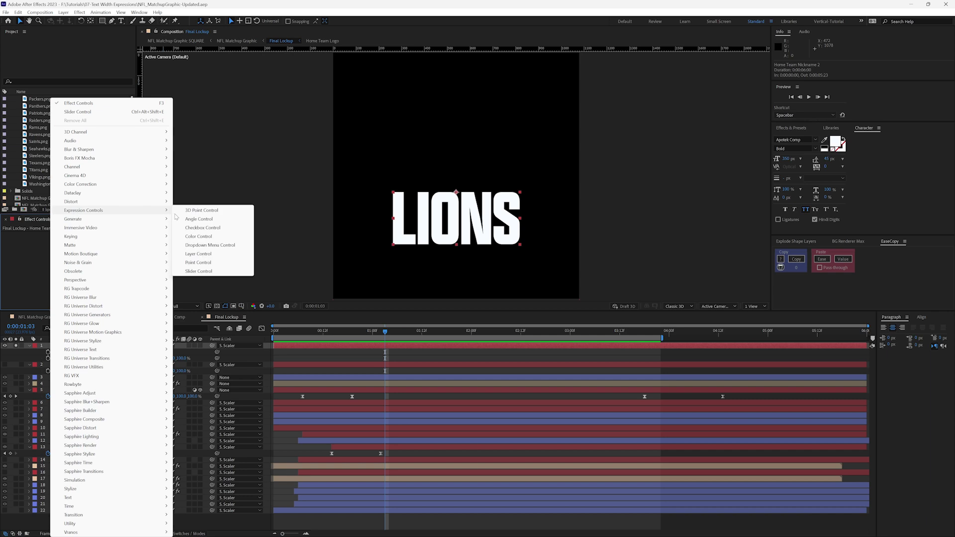
click(218, 271)
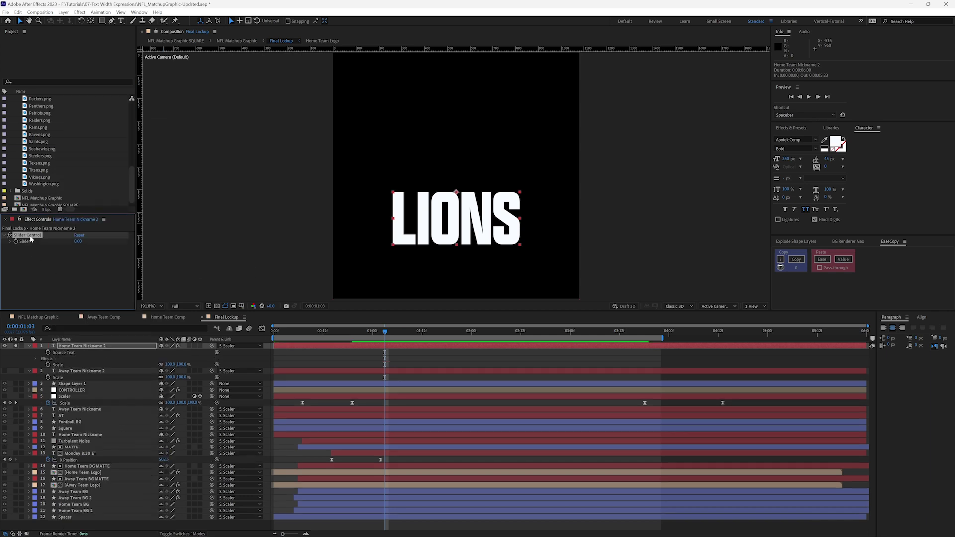
key(Return)
text(Max Wid)
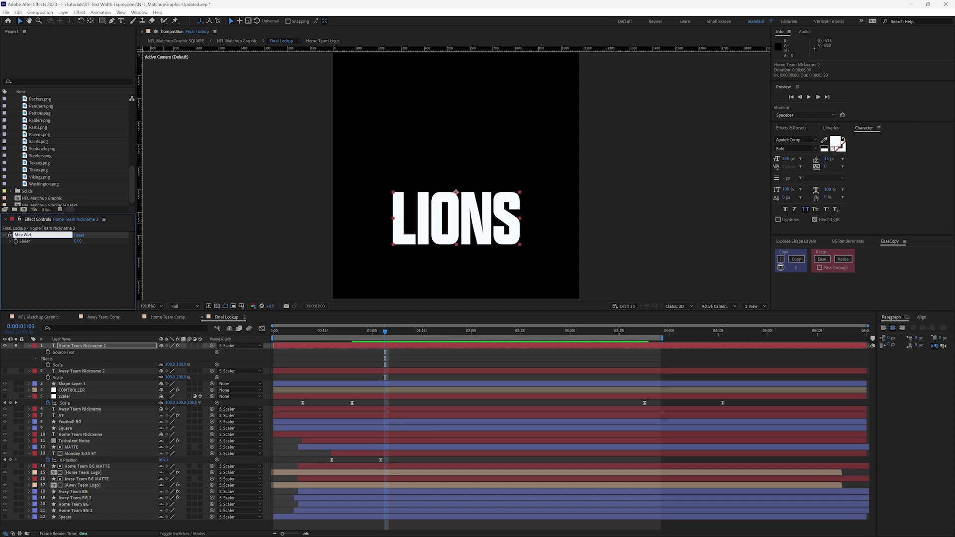
text(th)
key(Return)
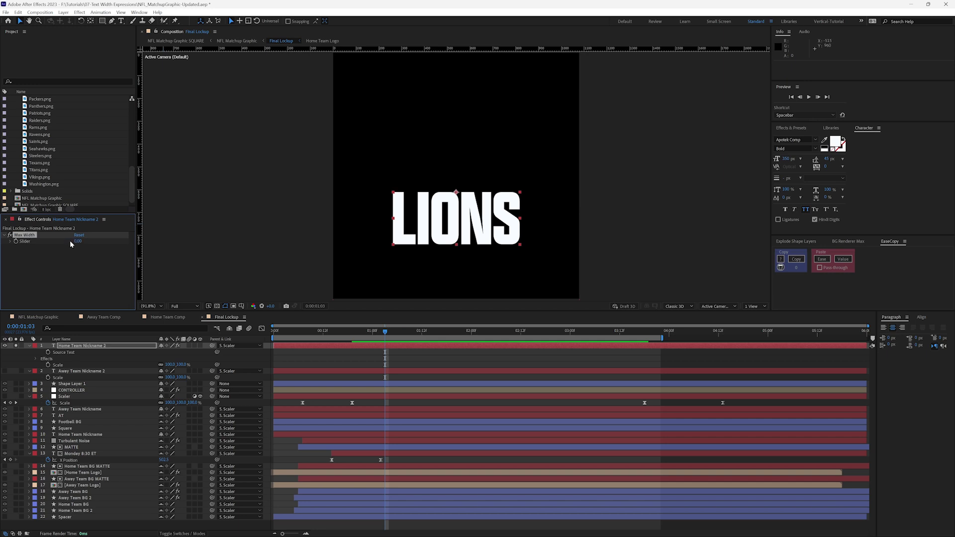
key(ctrl+k)
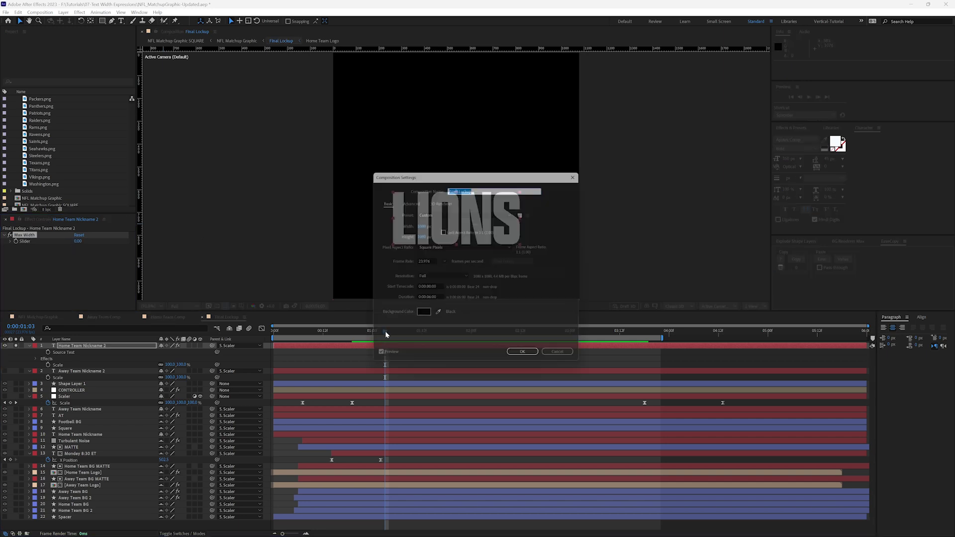
key(Escape)
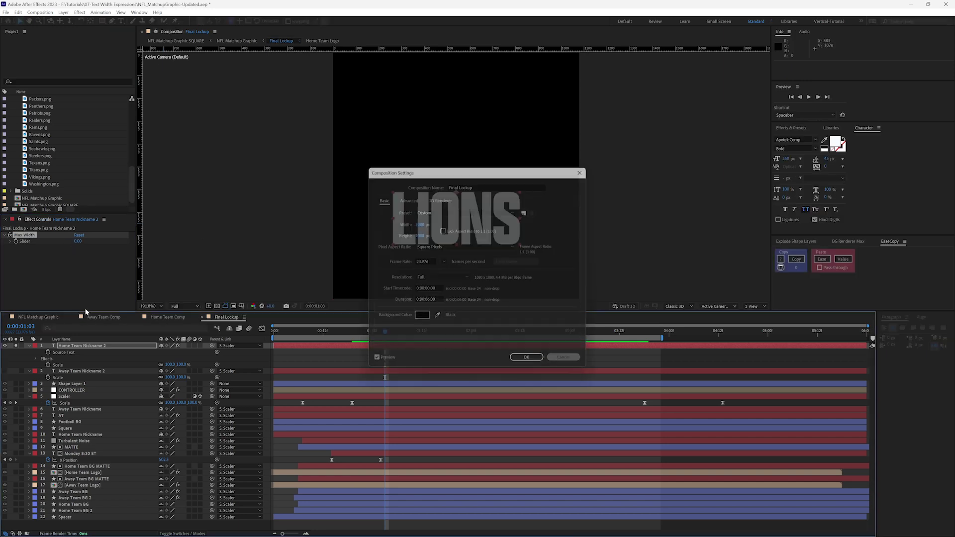
Step: Set the Max Width slider to 700 and change the LIONS text to BEARS
click(77, 242)
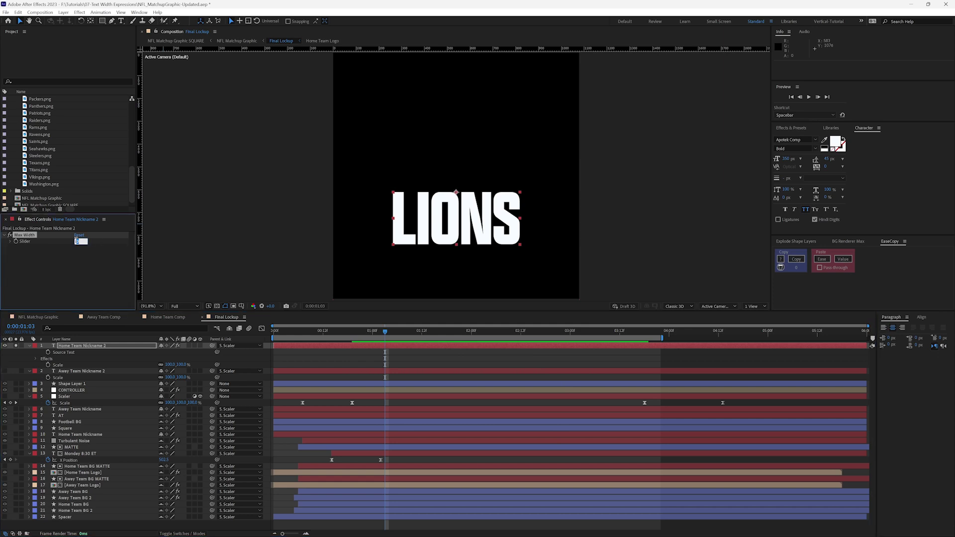
text(700)
key(Return)
double_click(56, 346)
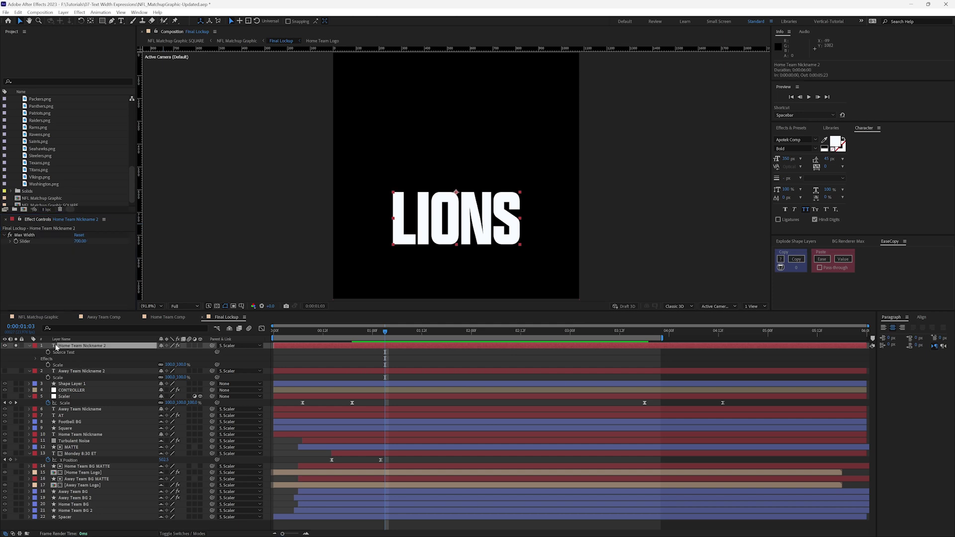
text(BEARS)
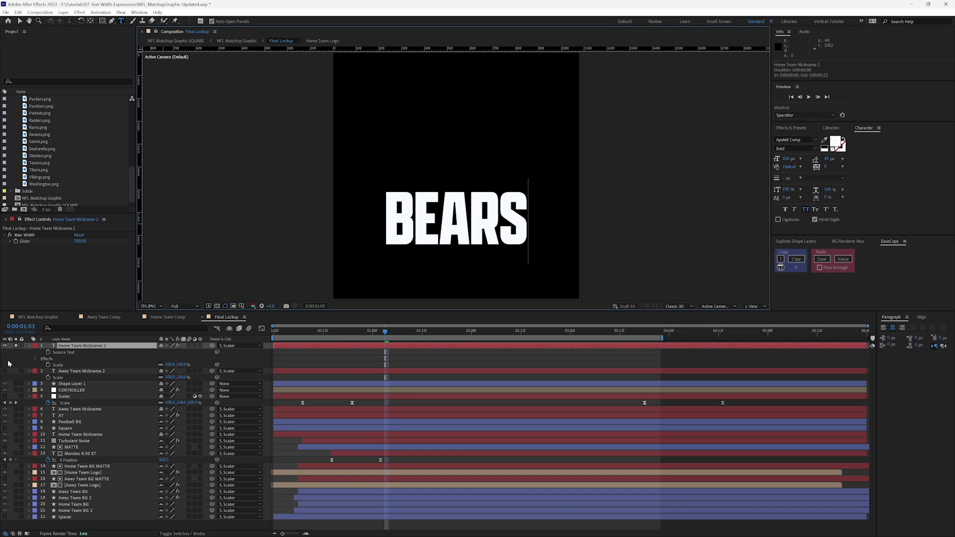
Step: Replace the Scale expression with var maxW = the Max Width slider, linked by pick-whip
click(19, 352)
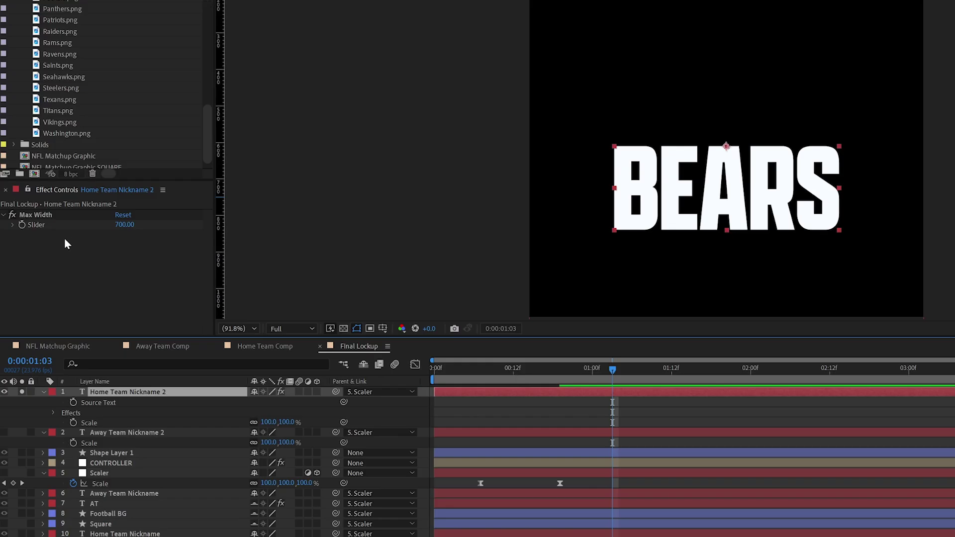
alt+click(72, 422)
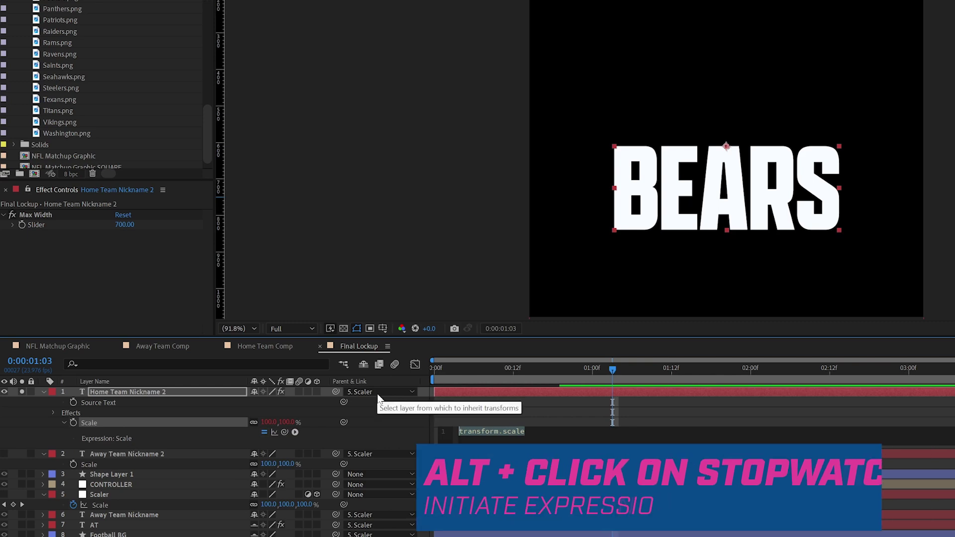
key(BackSpace)
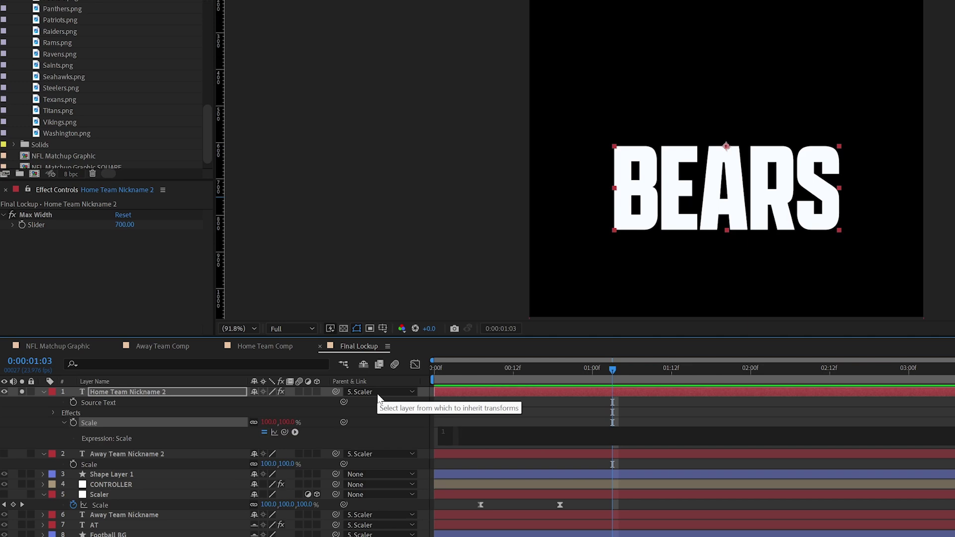
text(var maxW )
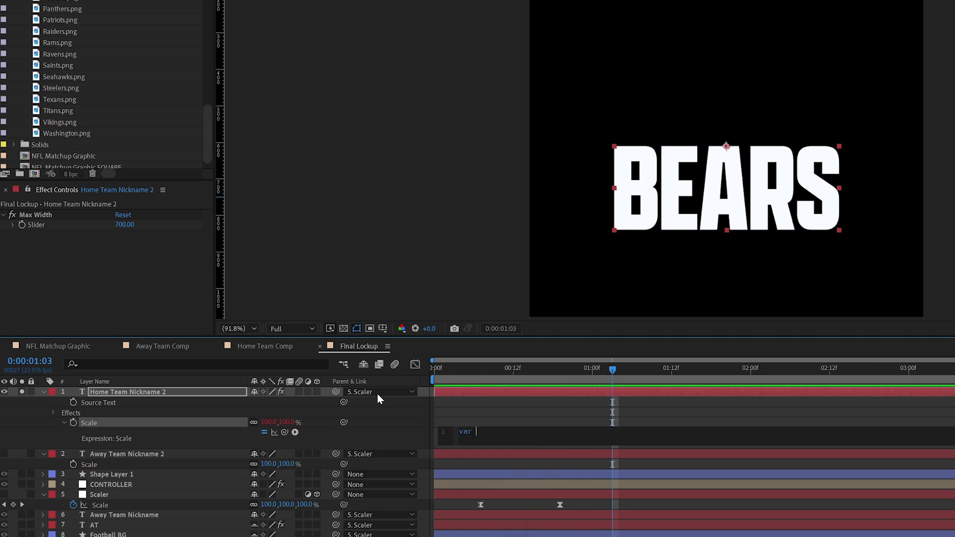
text(=)
drag(284, 432, 38, 226)
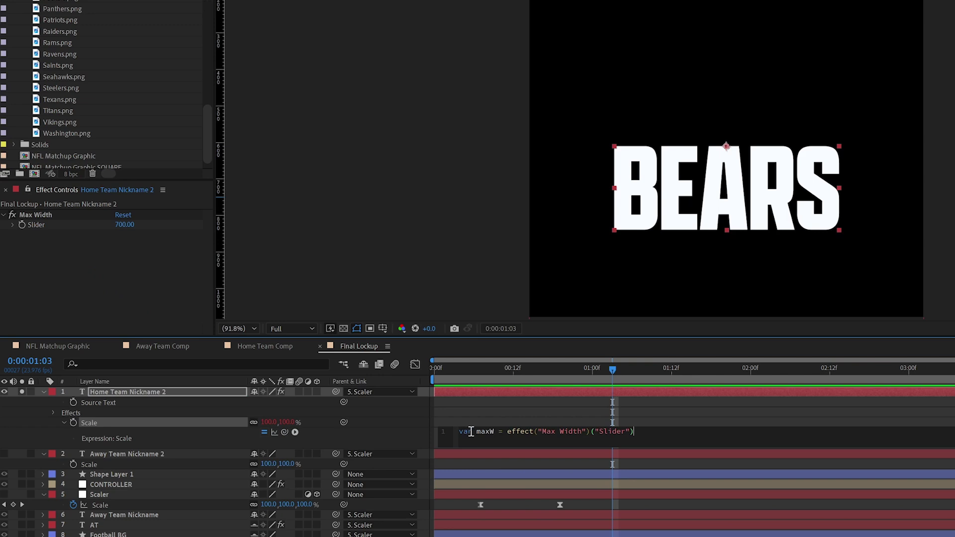
text(;)
key(Return)
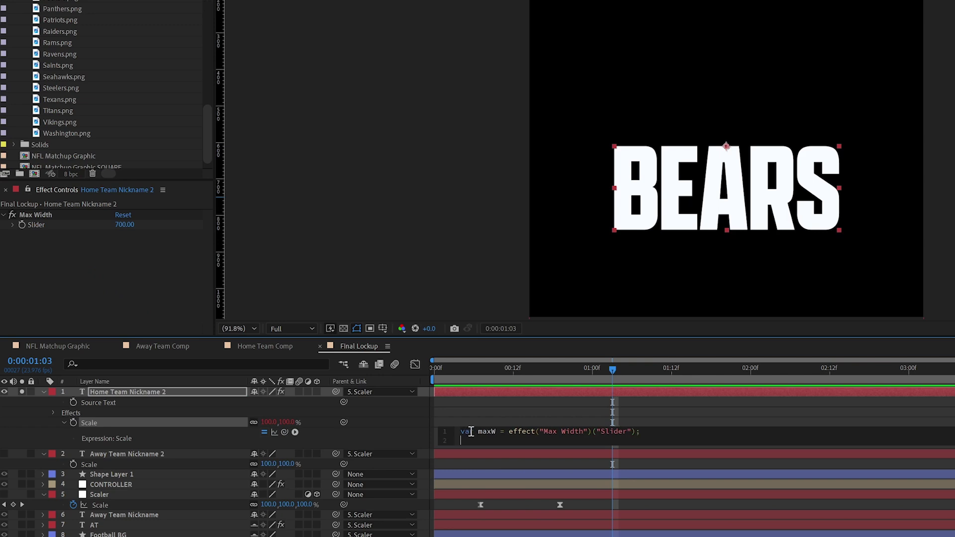
Step: Add line 2: var w = thisLayer.sourceRectAtTime().width;
text(var w = this)
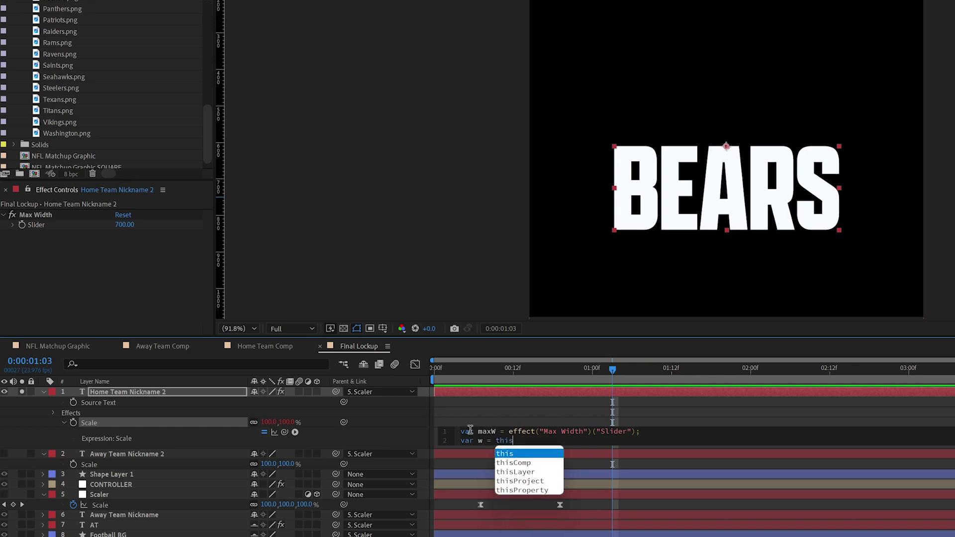
text(Layer.sour)
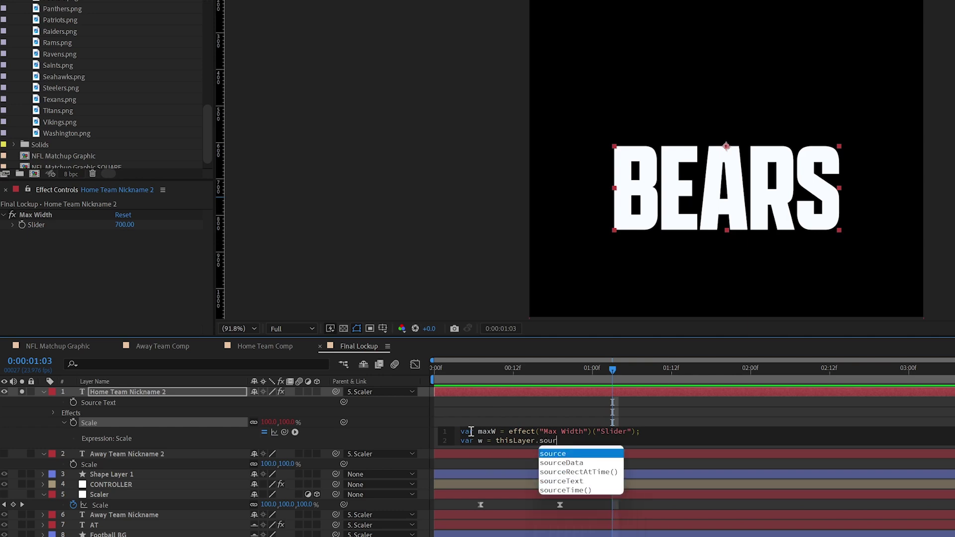
key(Down)
key(Down)
key(Return)
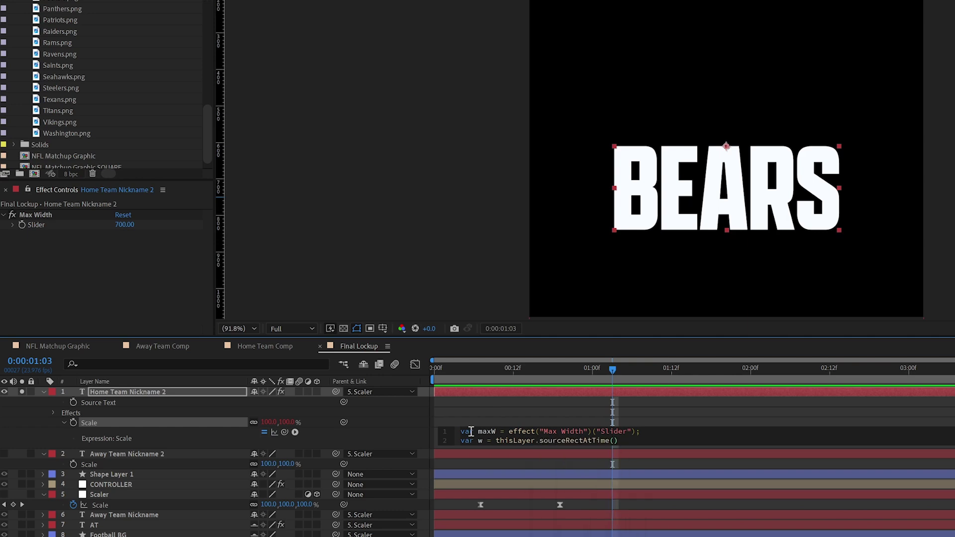
text(.width)
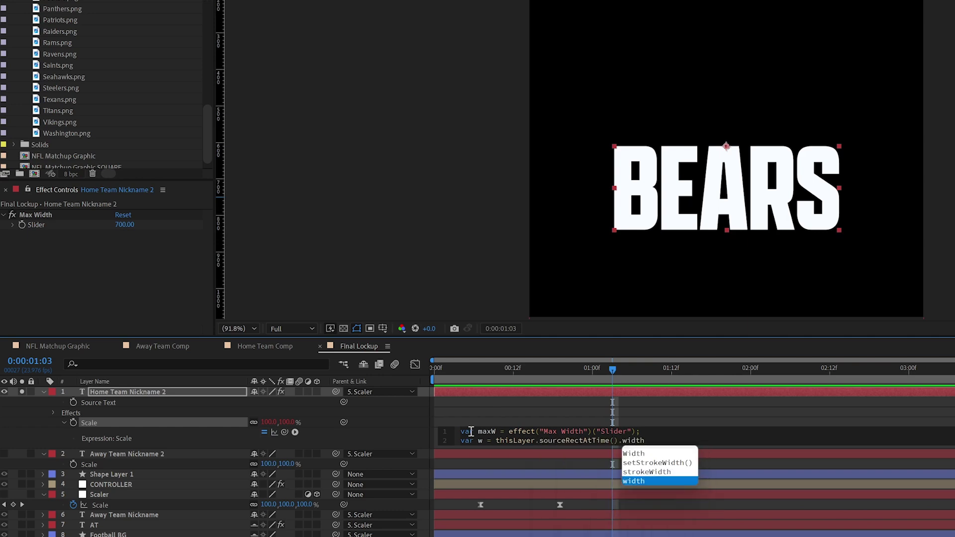
text(;)
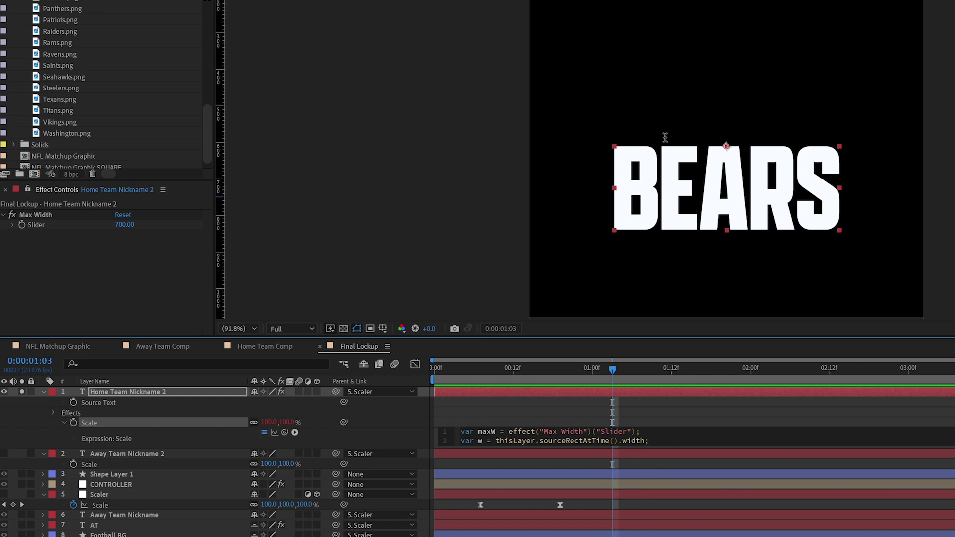
Step: Add line 3: var x = (maxW/w) * 100;
key(Return)
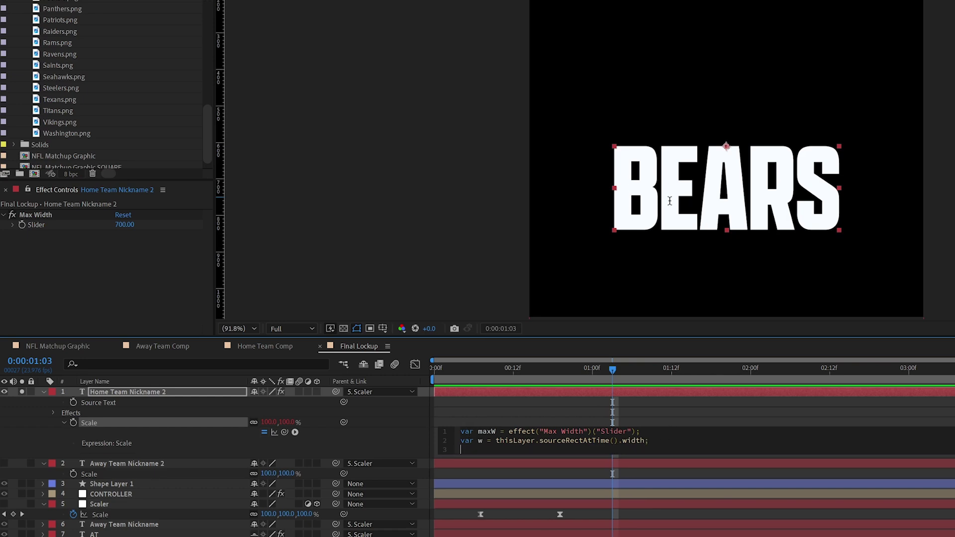
text(var x = (maxW/w)
click(552, 451)
text(* 100;)
Step: Add var y = value[1]; and var s = Math.min(x,y); removing a stray apostrophe
key(Return)
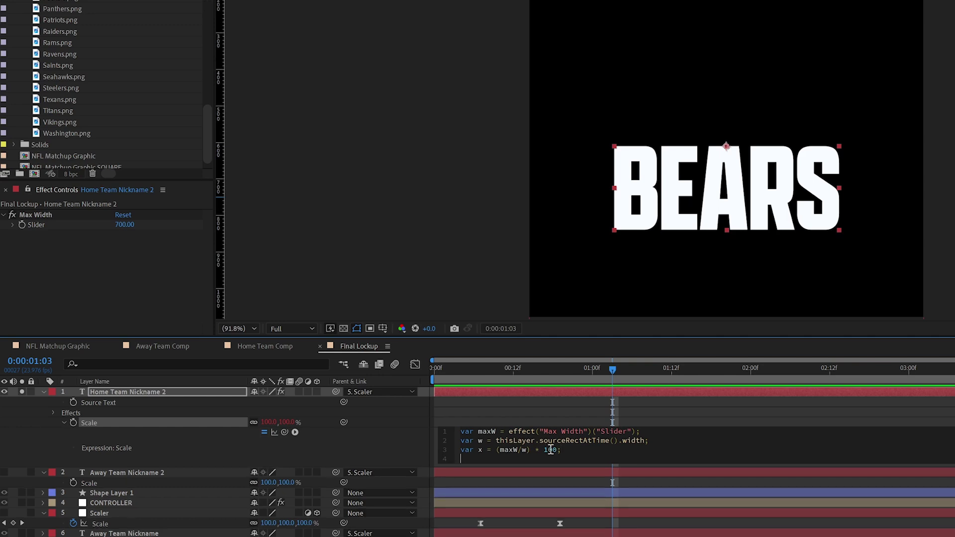
text(var y = value)
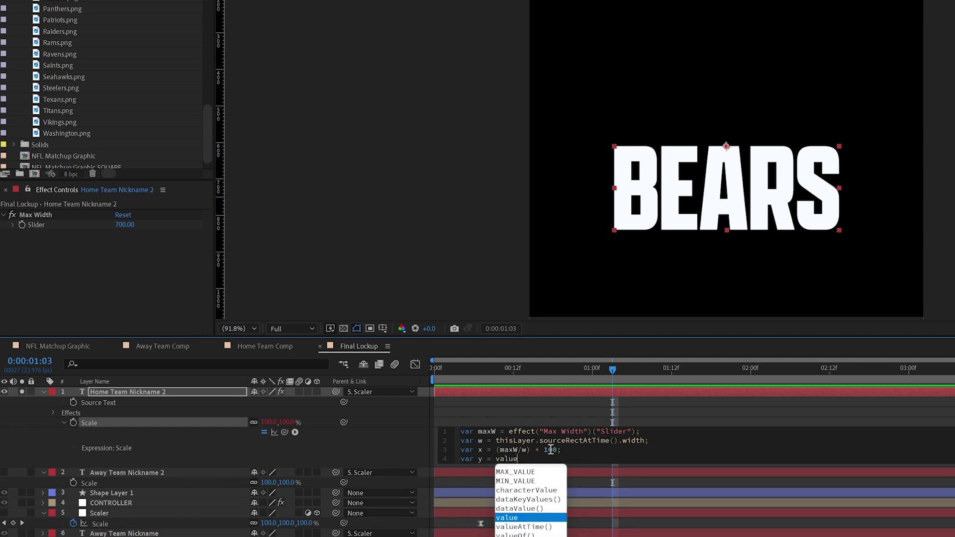
text([1)
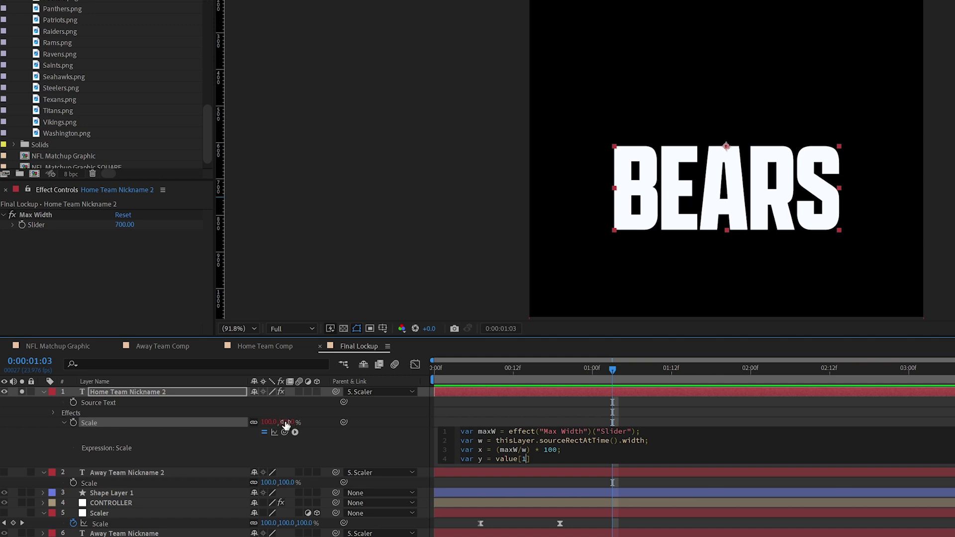
click(545, 455)
key(Left)
key(Delete)
key(Return)
key(Return)
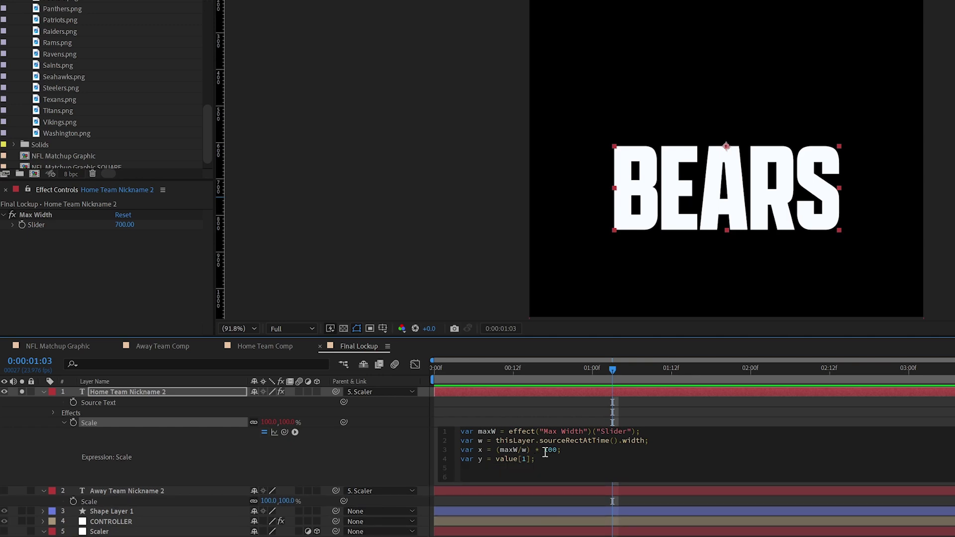
text(var s = Math)
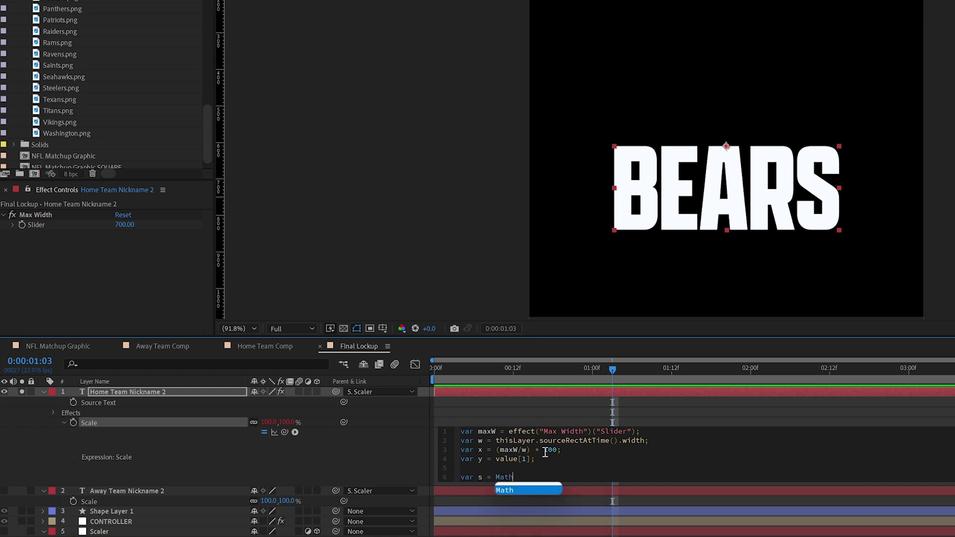
text(.min)
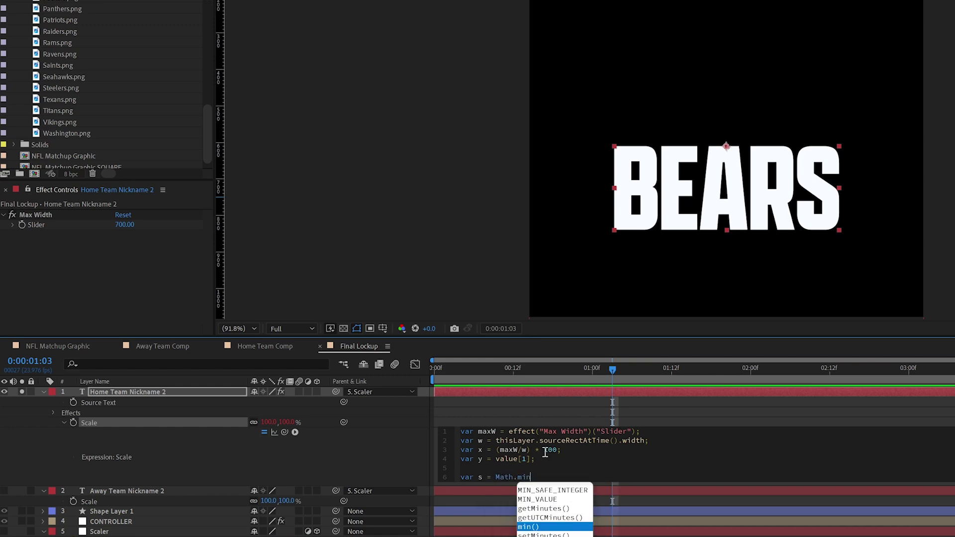
text((x,y))
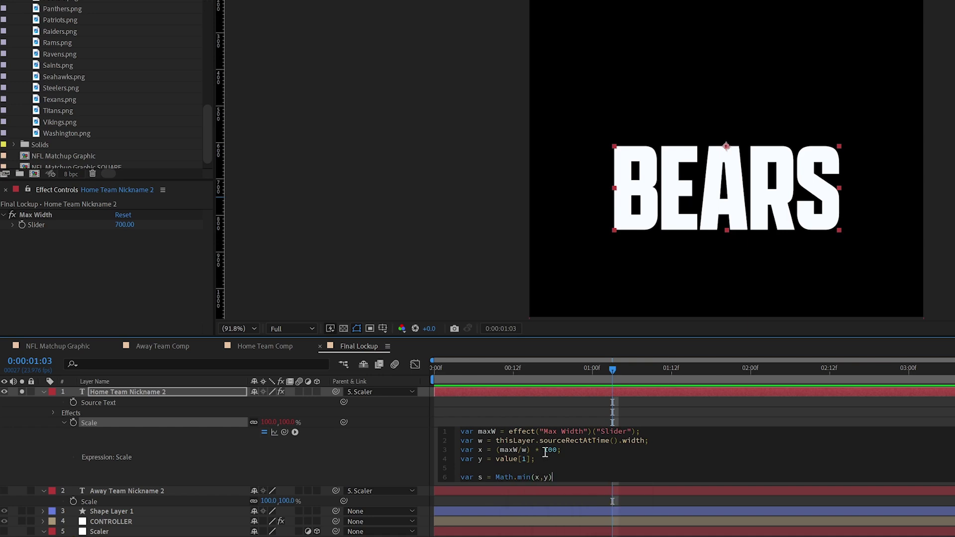
text(;)
Step: Move the var w line from line 2 to below the var y line and commit
drag(659, 440, 452, 440)
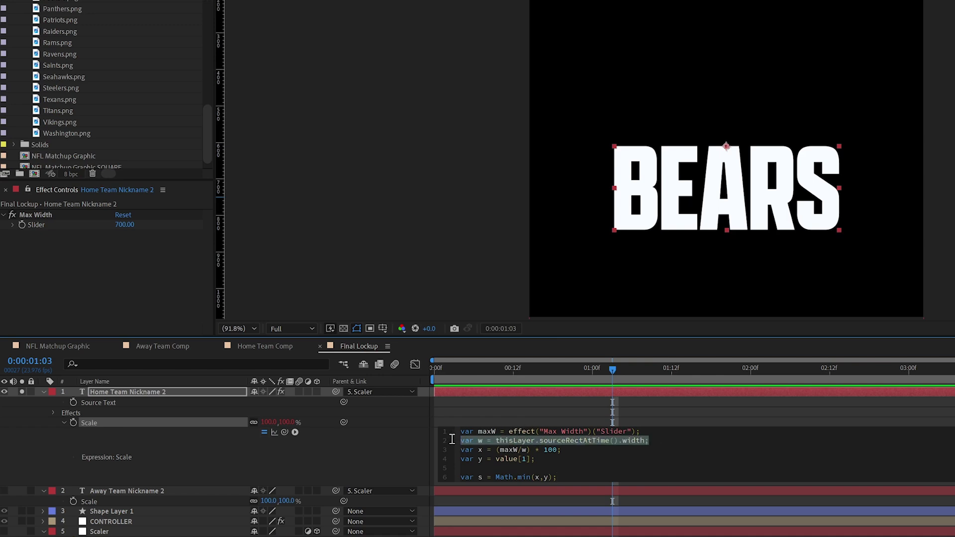
key(ctrl+x)
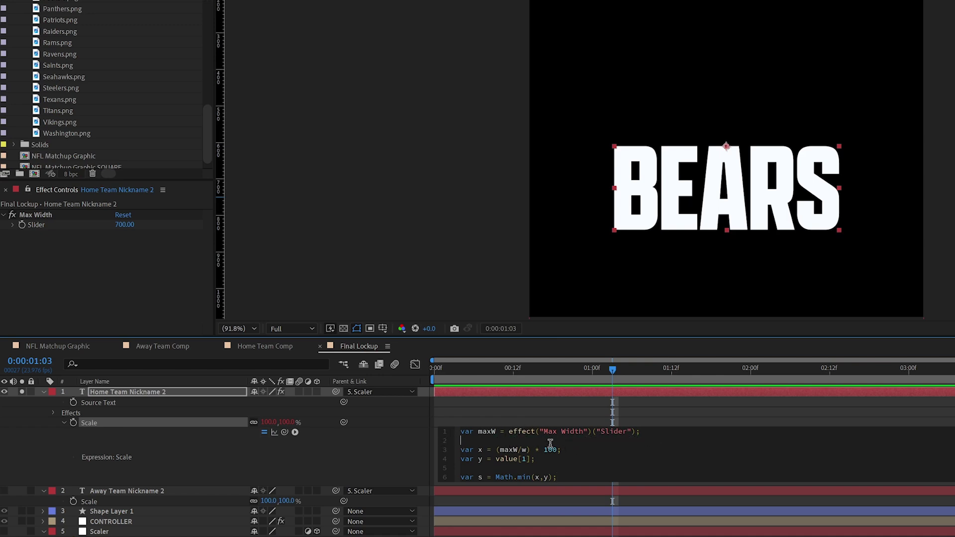
key(Delete)
click(552, 453)
key(Return)
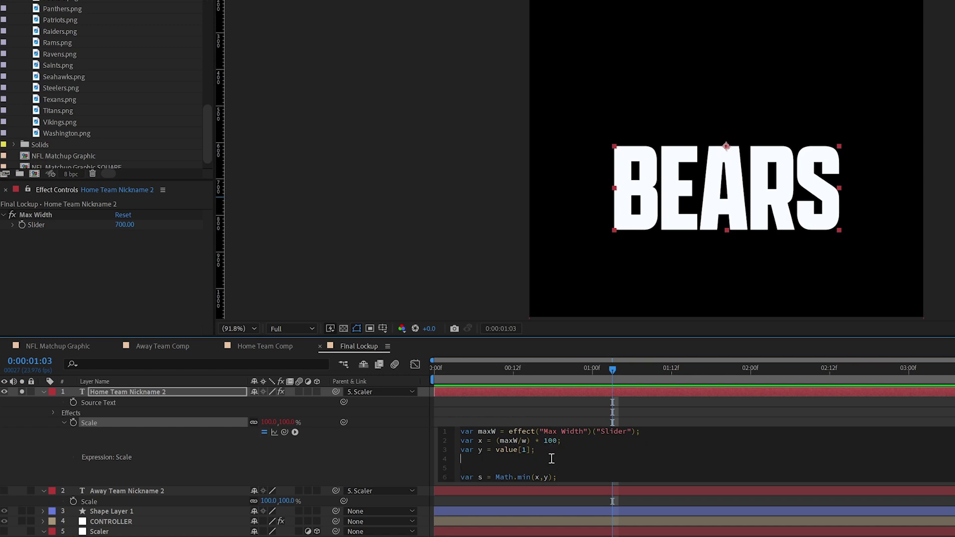
key(ctrl+v)
click(411, 458)
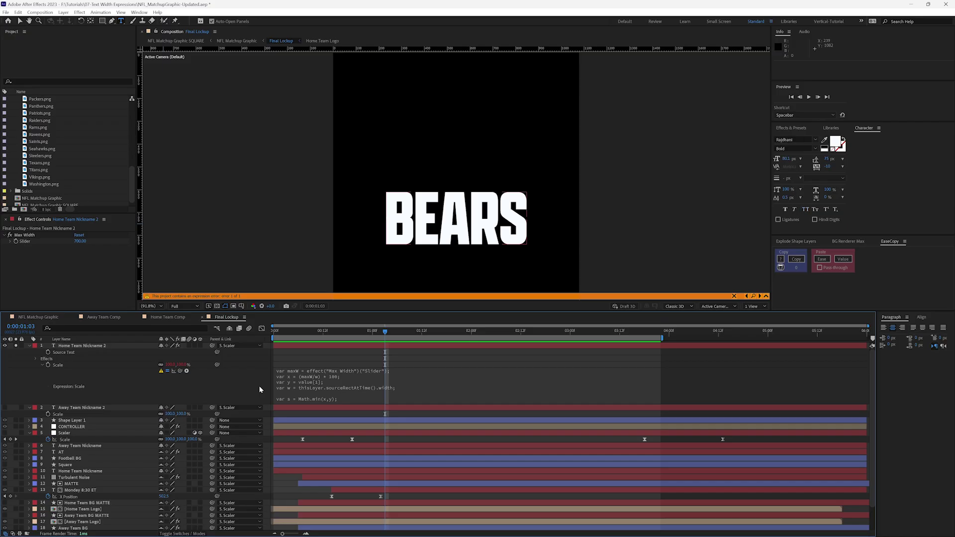
Step: Try editing maxW on line 2, then undo and redo the change through the Edit menu
click(307, 380)
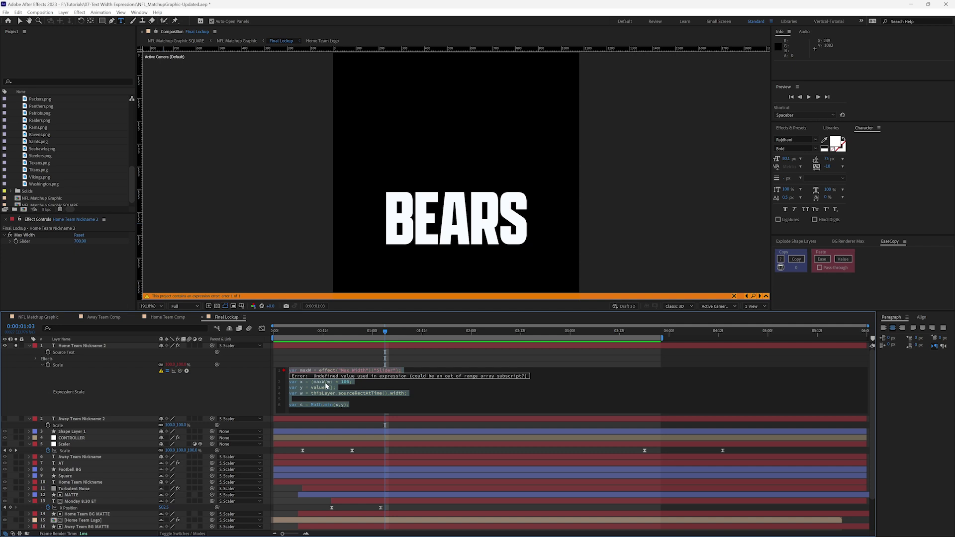
click(325, 384)
double_click(321, 382)
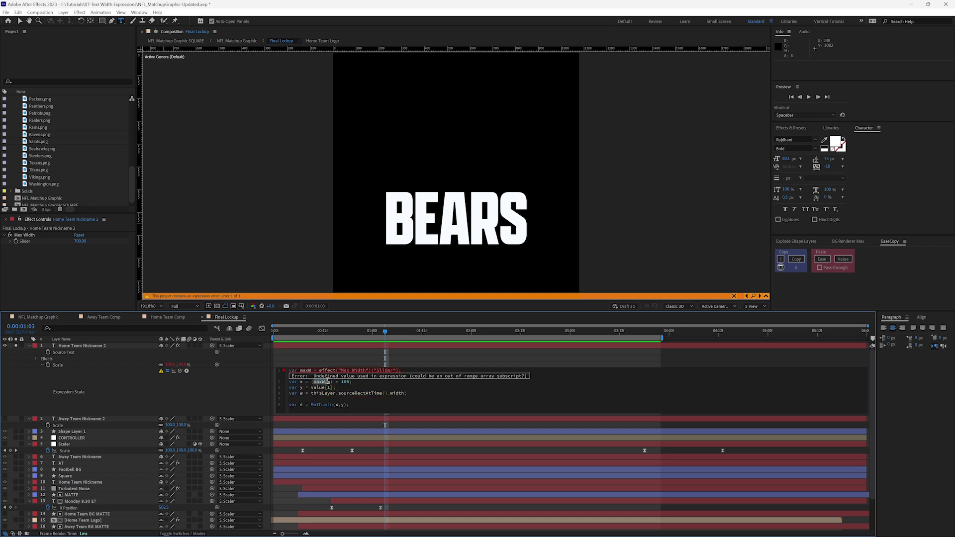
text(/w)
key(ctrl+z)
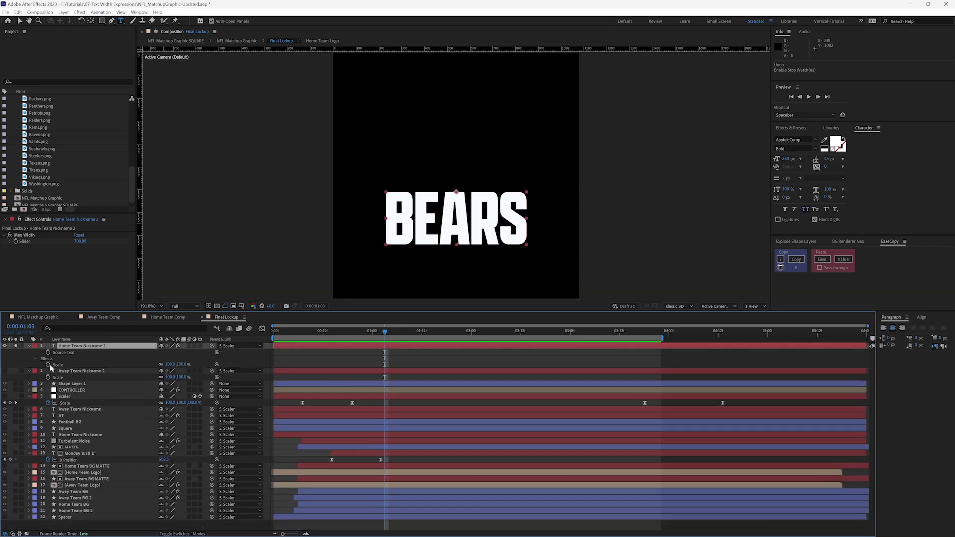
click(19, 12)
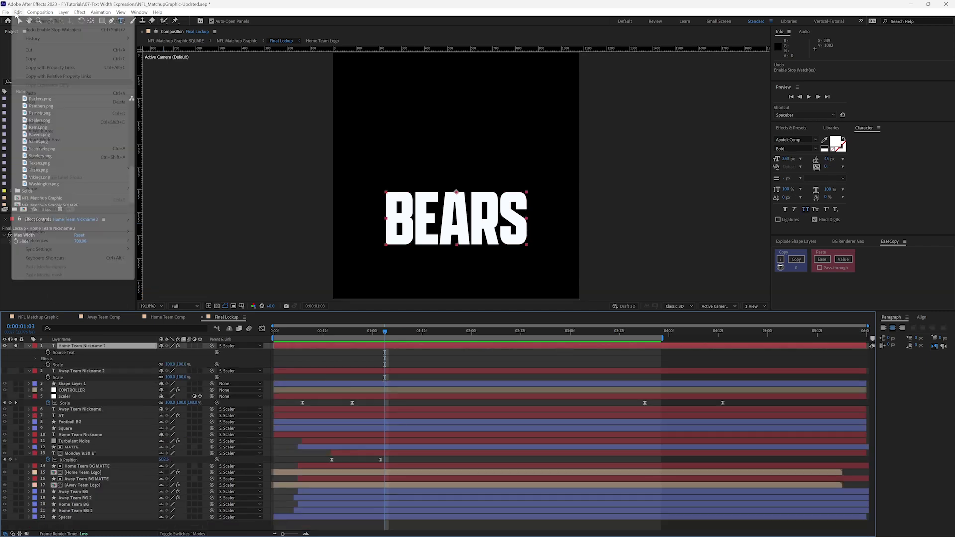
click(30, 29)
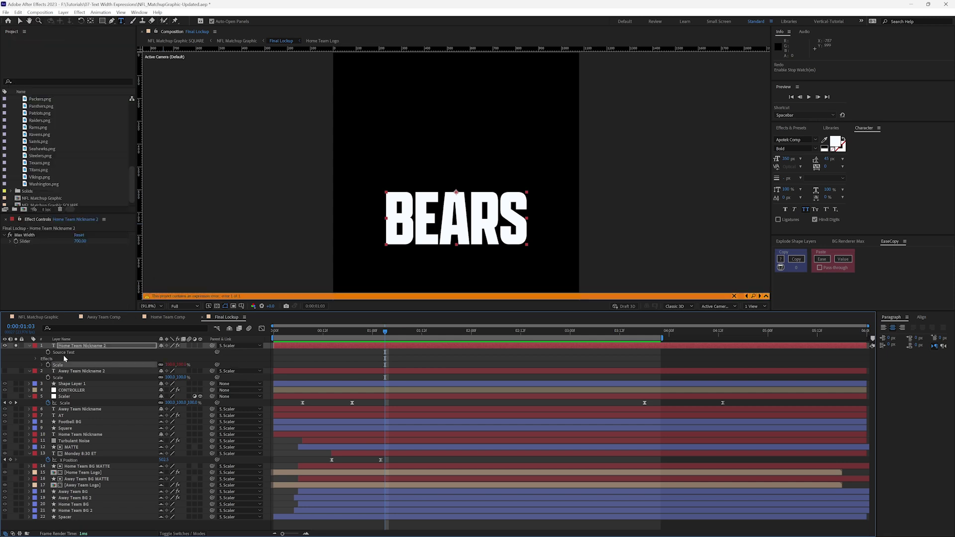
Step: Move the var w line back directly under the var maxW line and commit
click(43, 365)
click(329, 393)
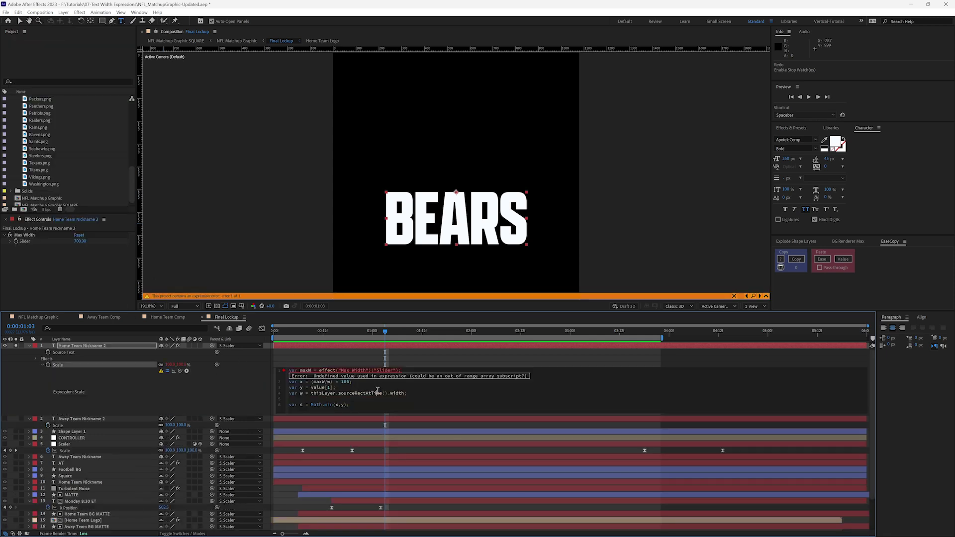
drag(411, 393, 279, 394)
key(BackSpace)
click(406, 370)
key(Return)
key(ctrl+v)
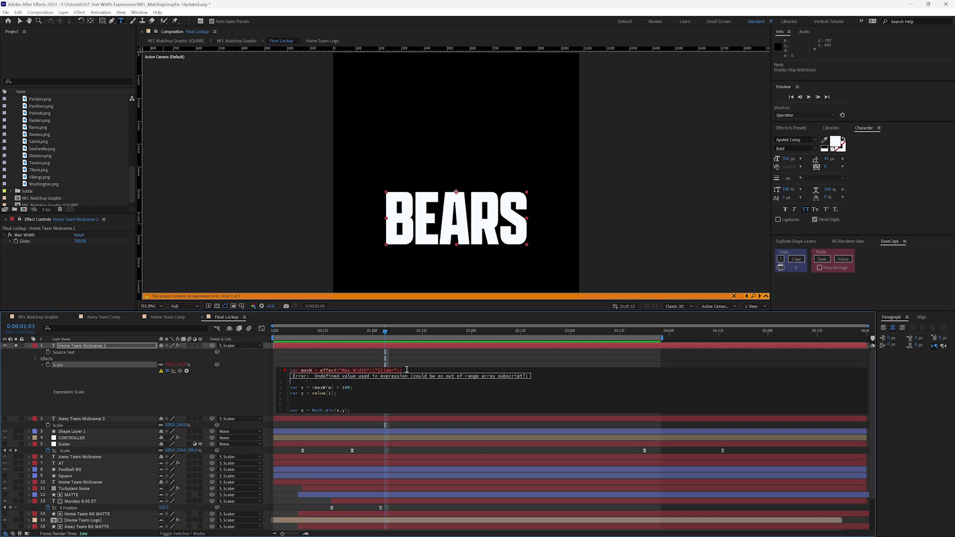
click(244, 381)
Step: Add [s,s] as the final line of the Scale expression and commit it
click(294, 395)
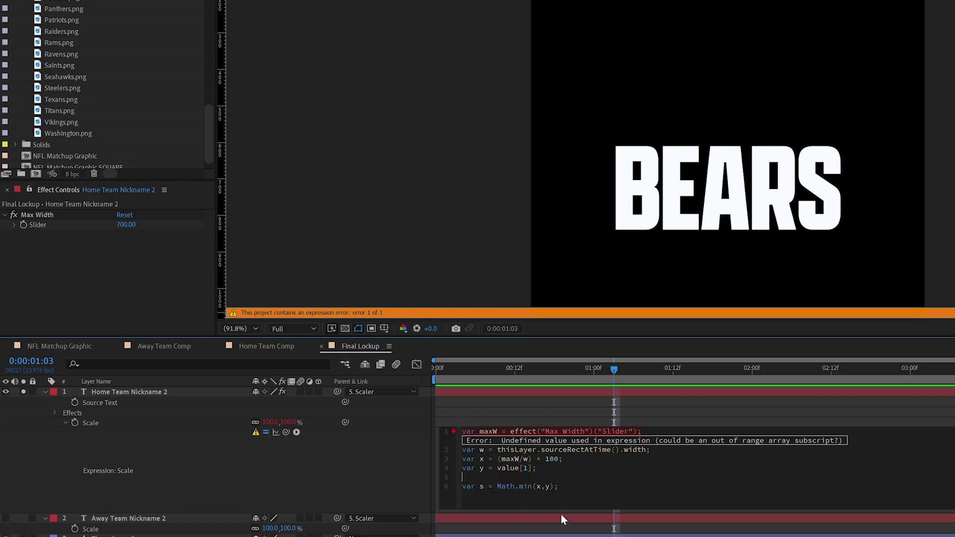
click(568, 486)
text([s,s)
click(176, 455)
click(331, 450)
click(502, 485)
drag(497, 486, 555, 486)
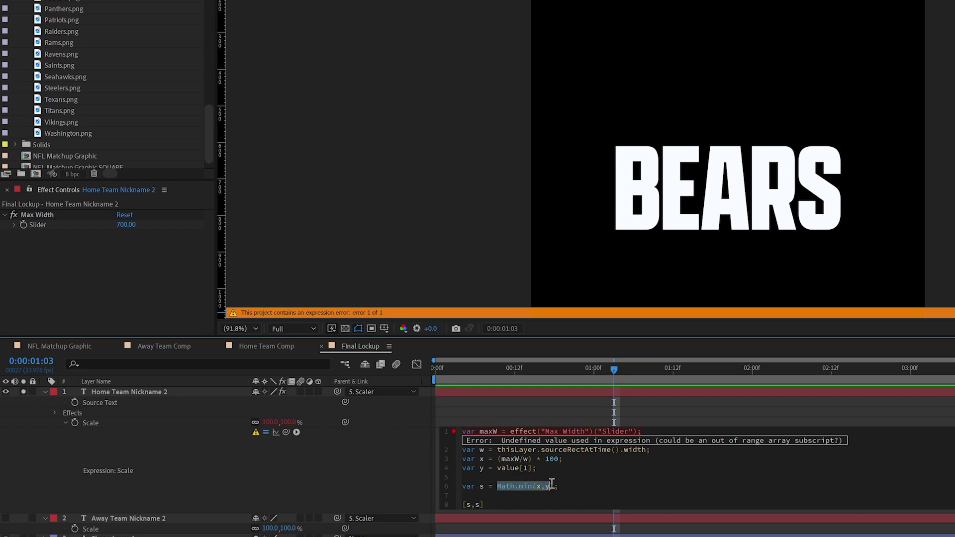
click(527, 486)
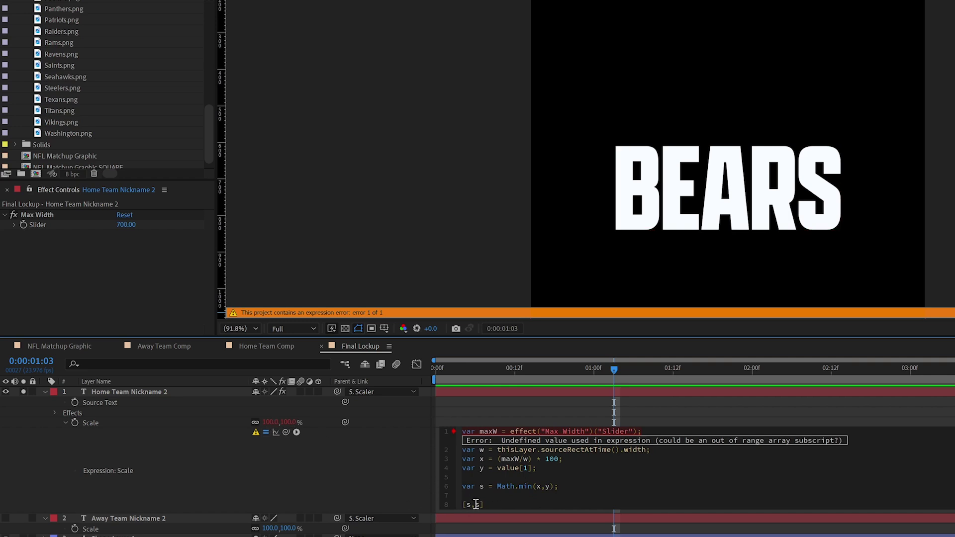
click(373, 471)
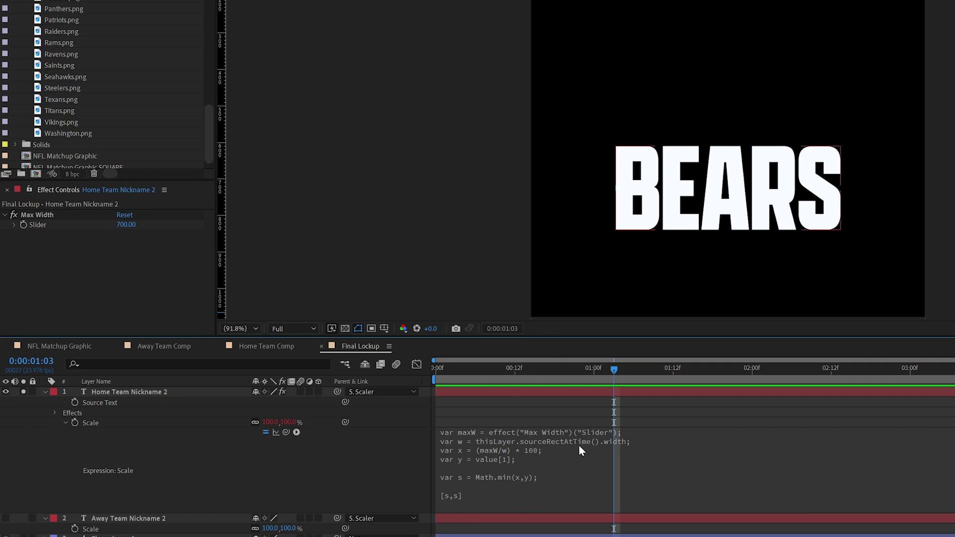
Step: Change the nickname text to DOLPHINS and reselect Home Team Nickname 2
drag(126, 225, 63, 218)
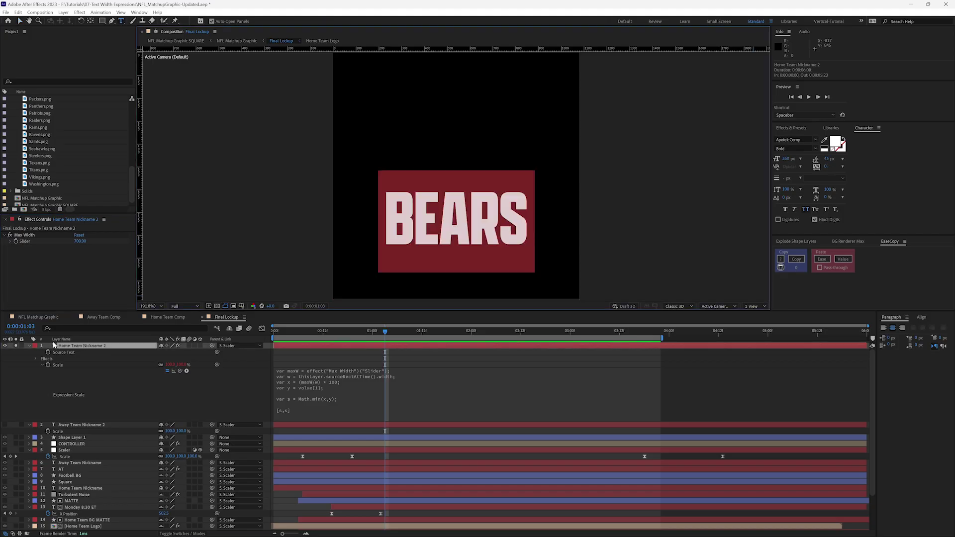
text(DOL)
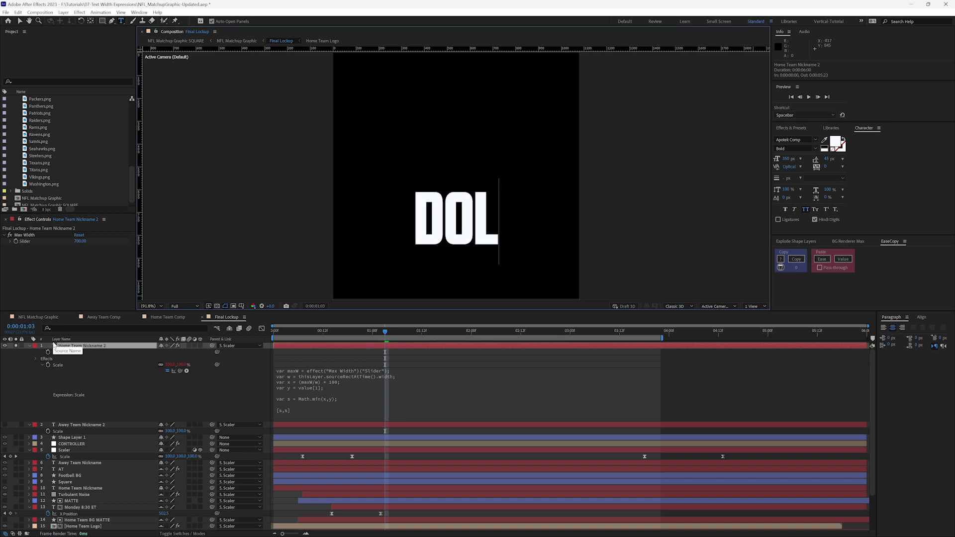
text(PHINS)
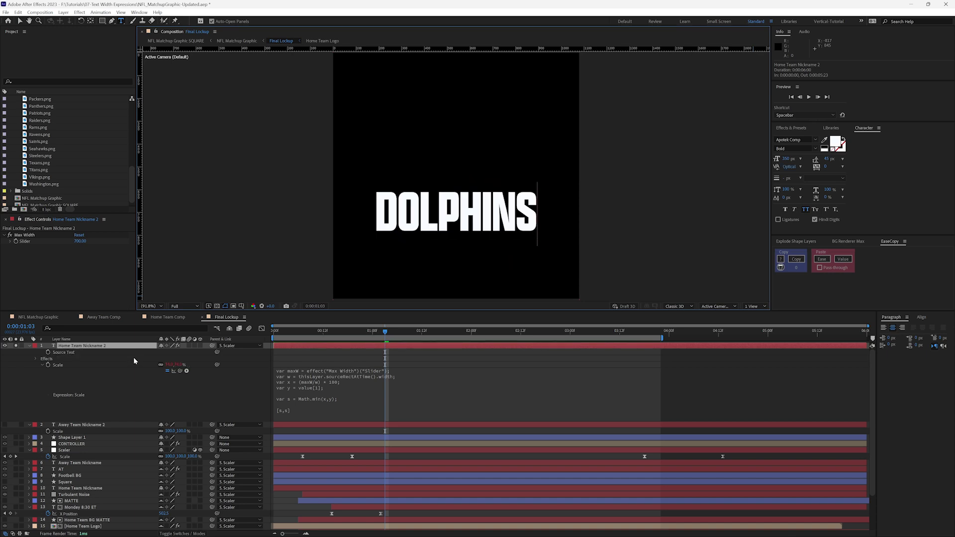
key(Escape)
click(73, 348)
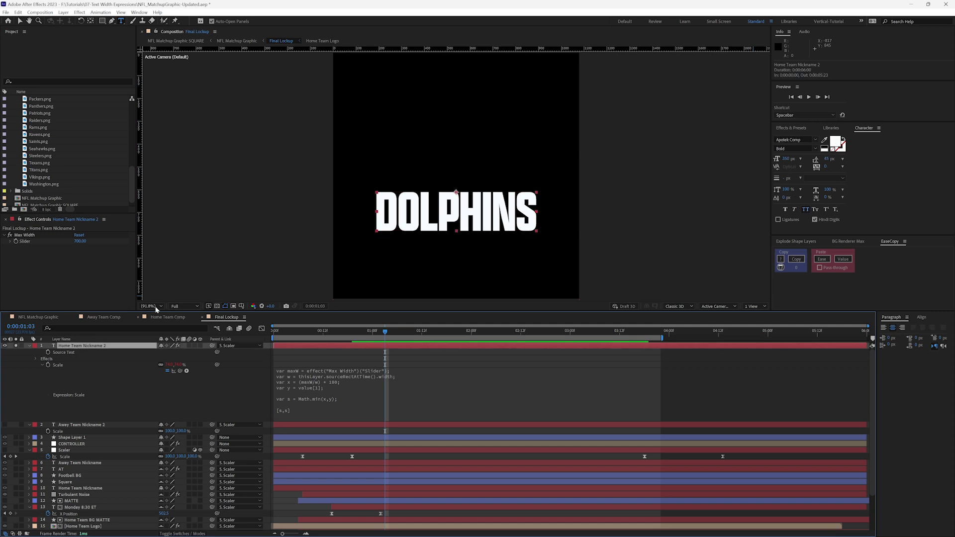
key(v)
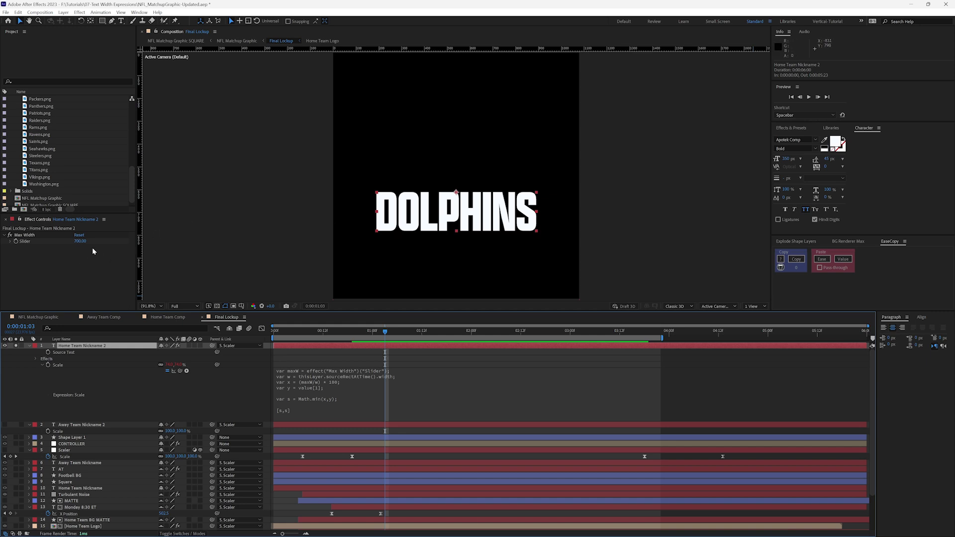
Step: Set Max Width to 900, deselect the layer, and preview a nearby frame
drag(80, 240, 154, 242)
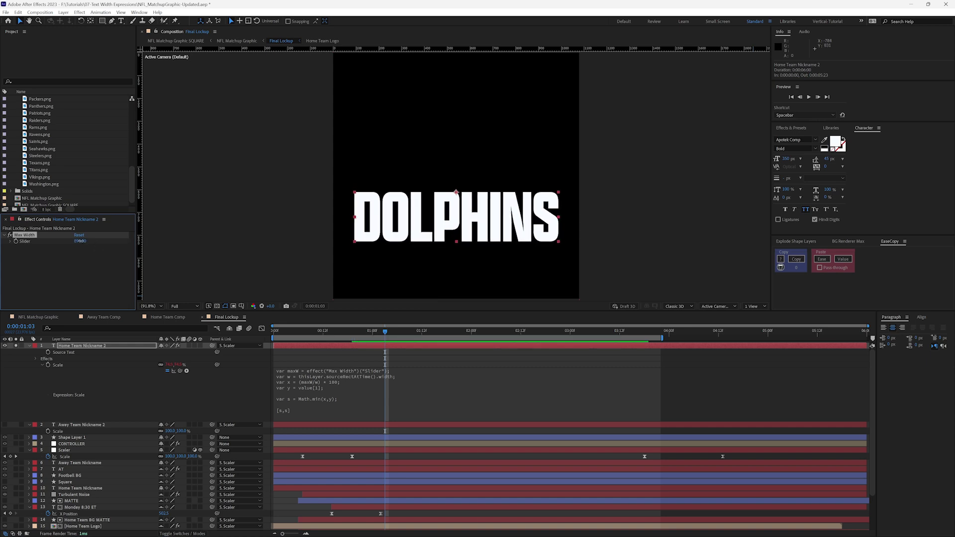
click(79, 241)
text(900)
key(Return)
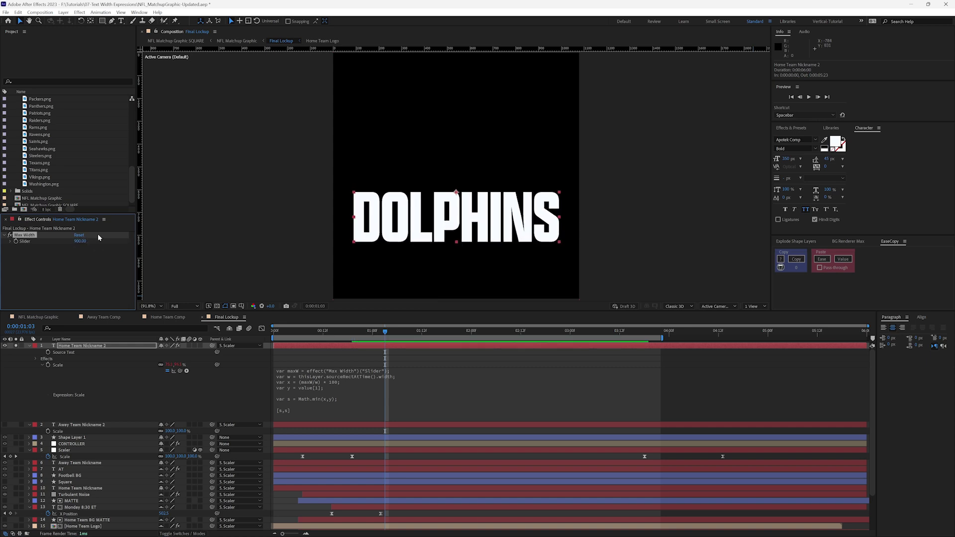
click(90, 270)
click(149, 396)
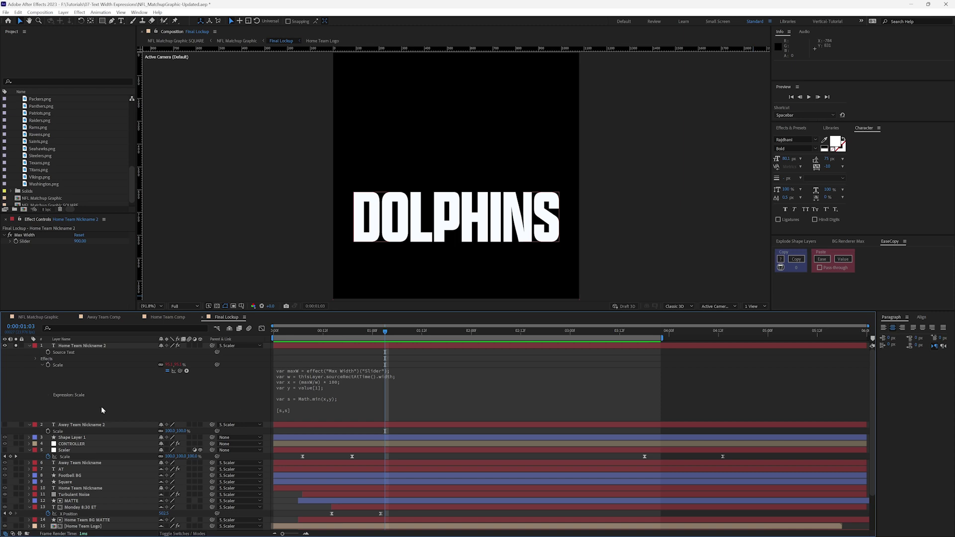
drag(305, 332, 401, 334)
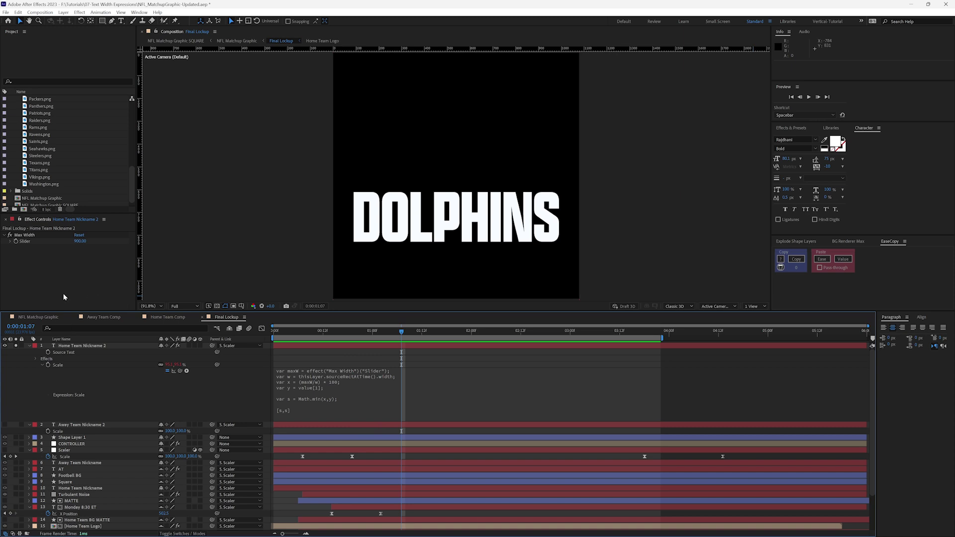
Step: Drive the Max Width slider with the expression thisComp.width*.9
alt+click(15, 240)
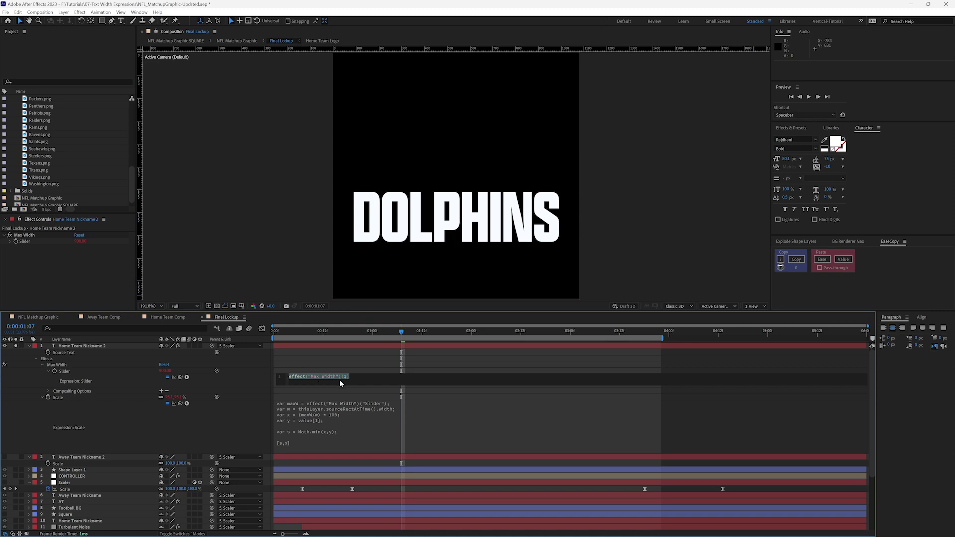
text(thisC)
key(Return)
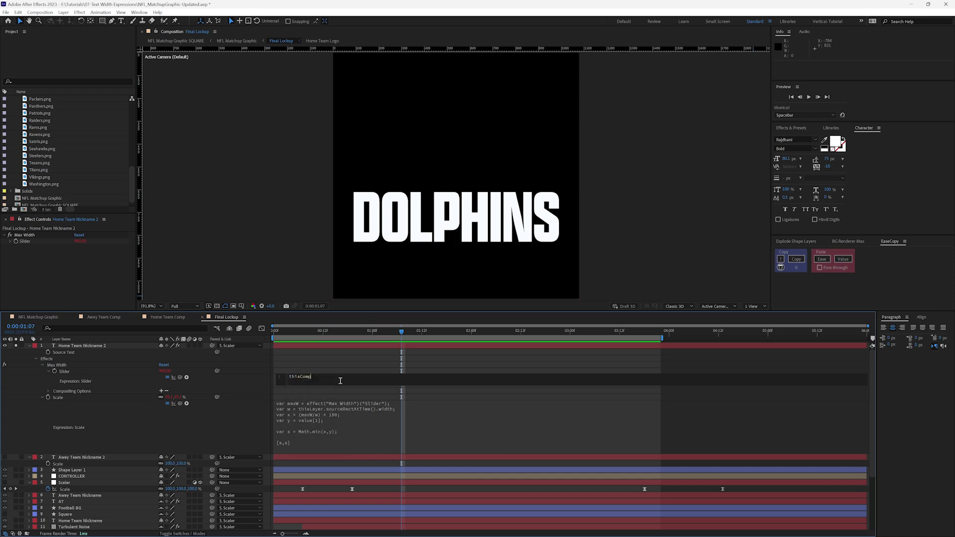
text(.width)
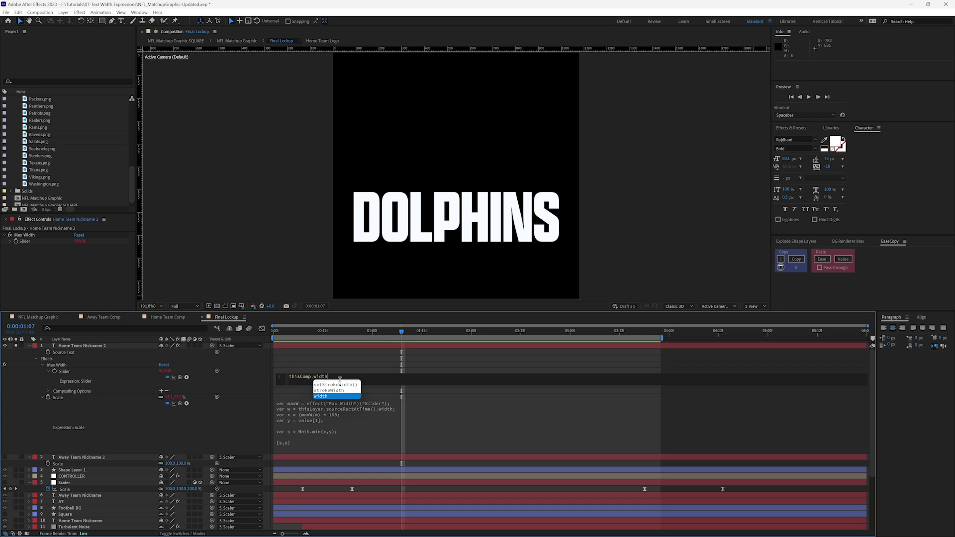
text(;)
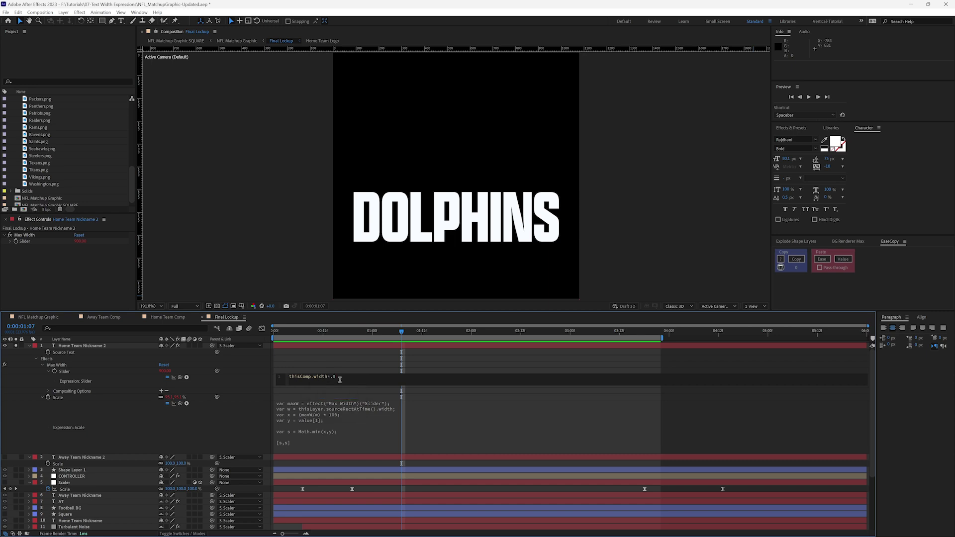
key(BackSpace)
key(BackSpace)
click(254, 381)
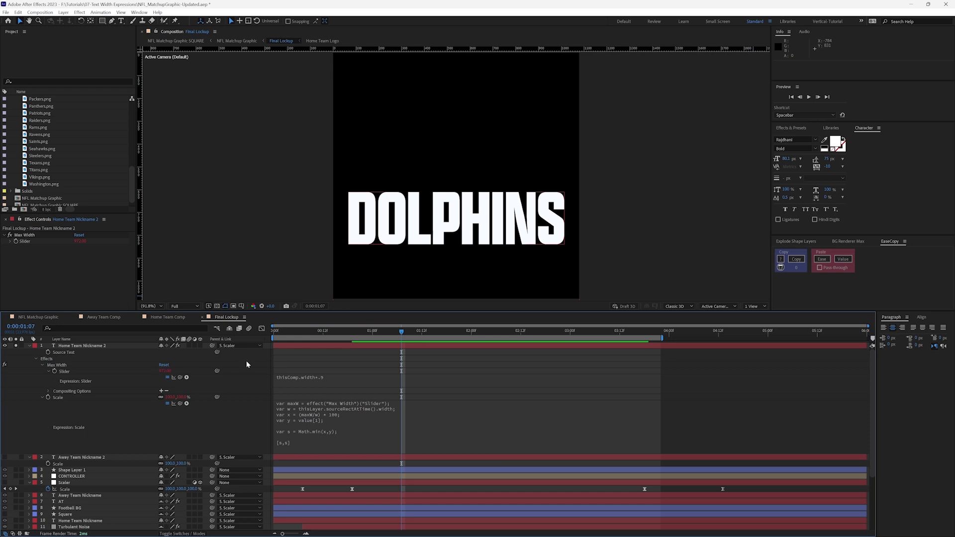
Step: Test the fit by appending ASDFASDFASDF to the nickname, then undo it
click(55, 346)
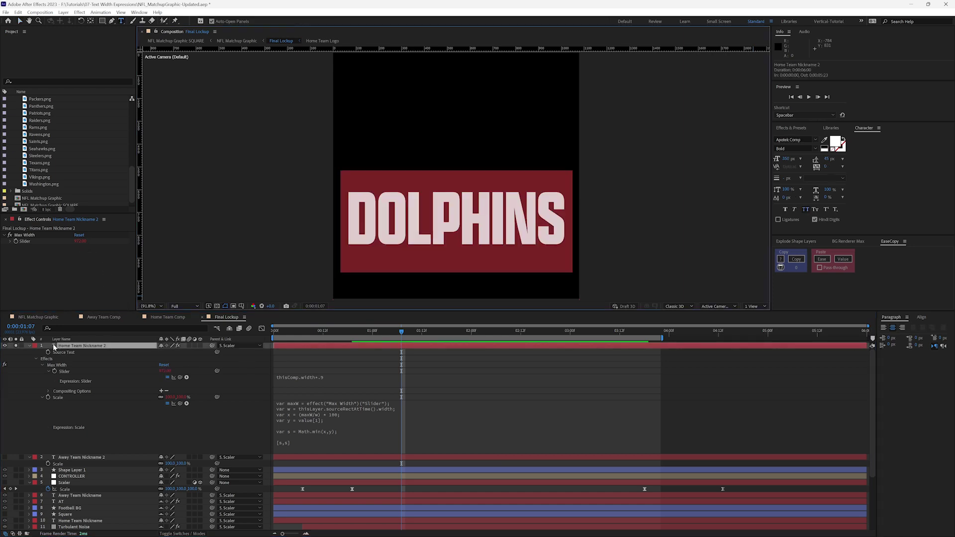
key(Right)
text(ASDFASDFASDF)
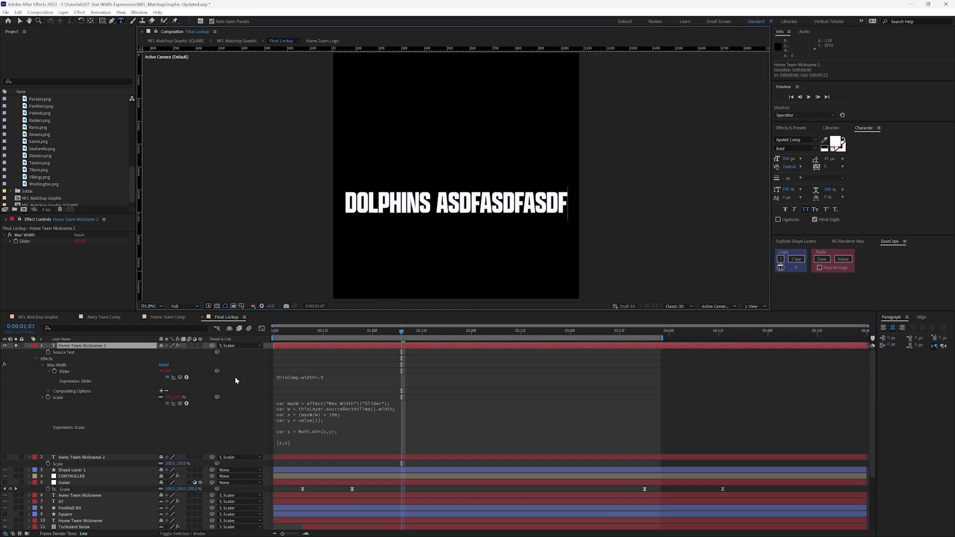
click(230, 415)
key(ctrl+z)
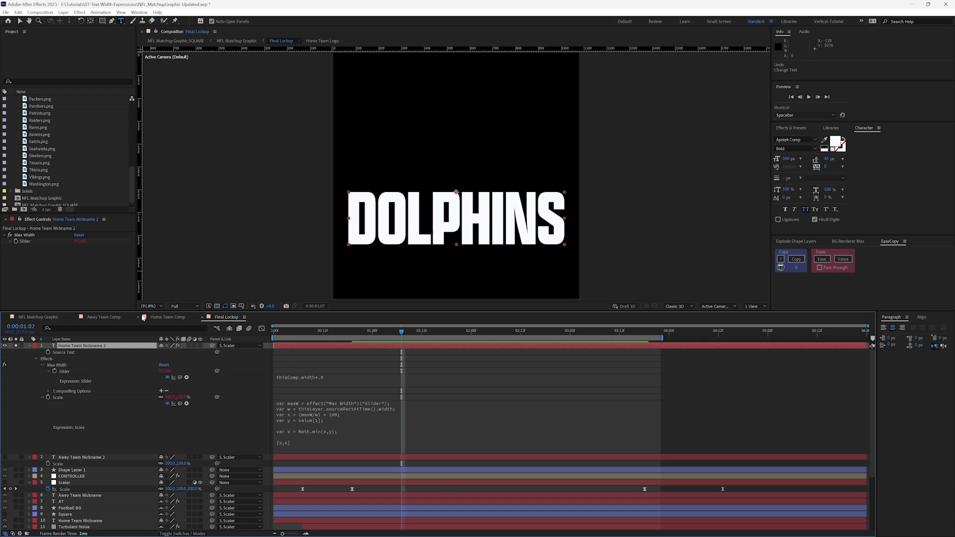
Step: Create a 1920x1080 Comp 1 and paste a copy of Home Team Nickname 2 into it
click(25, 210)
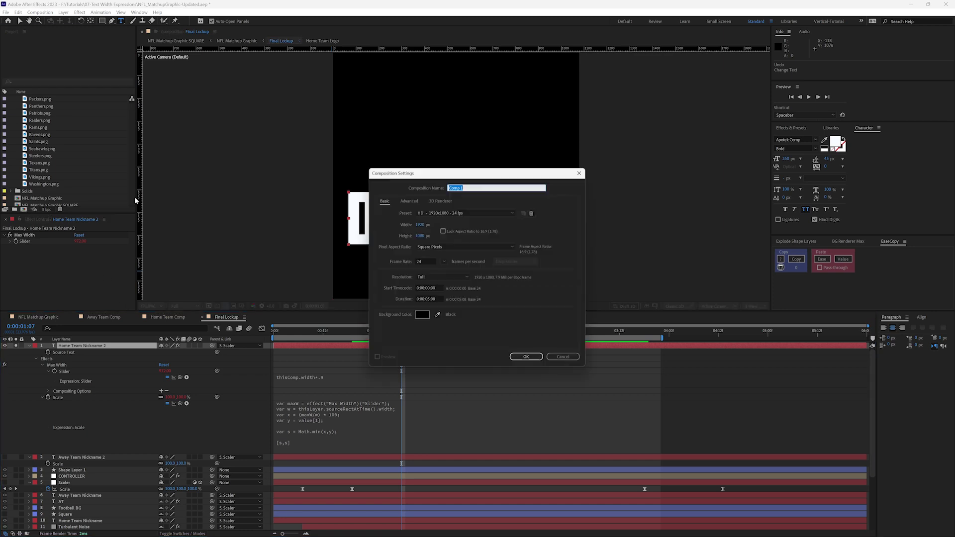
click(527, 358)
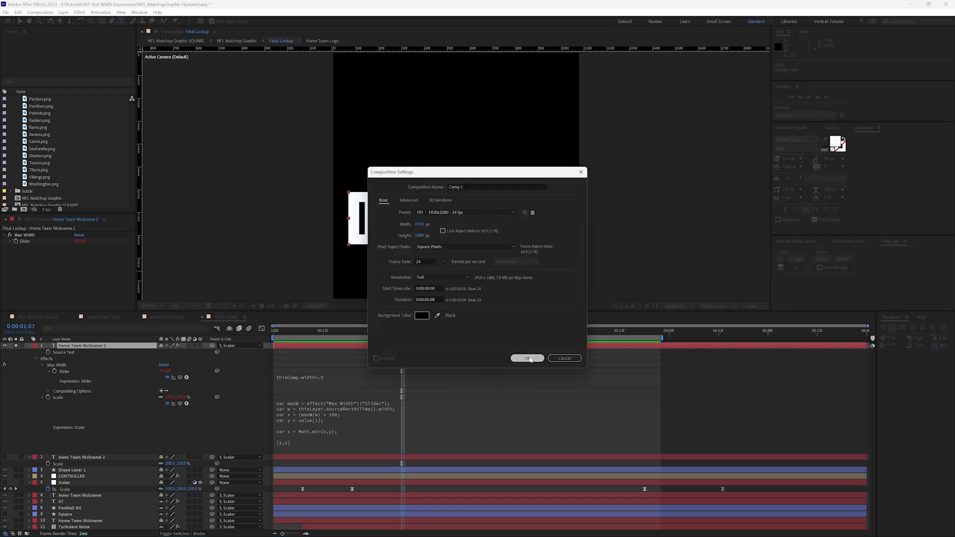
click(226, 317)
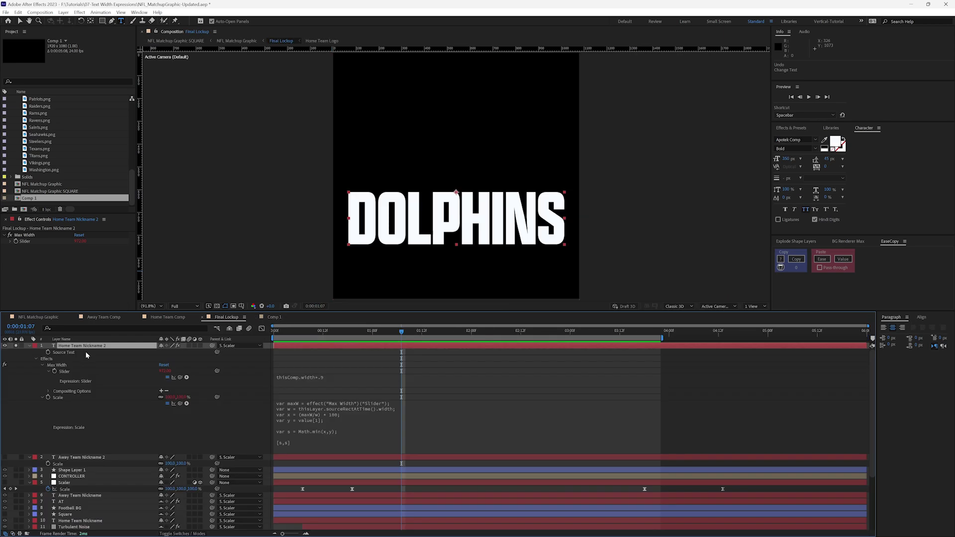
click(93, 346)
key(ctrl+c)
click(273, 317)
key(ctrl+v)
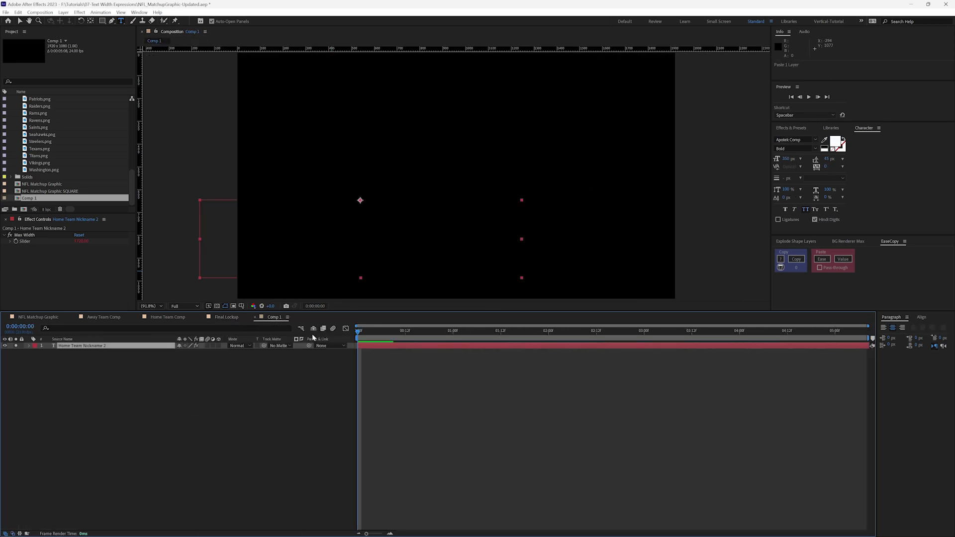
Step: Centre the pasted DOLPHINS text horizontally in Comp 1 at 1:20
key(v)
click(123, 345)
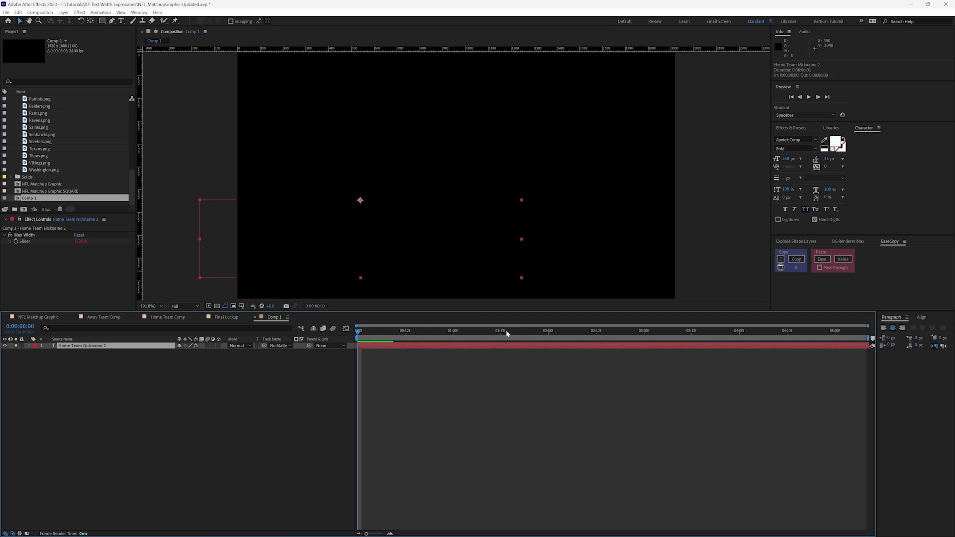
drag(507, 334, 532, 330)
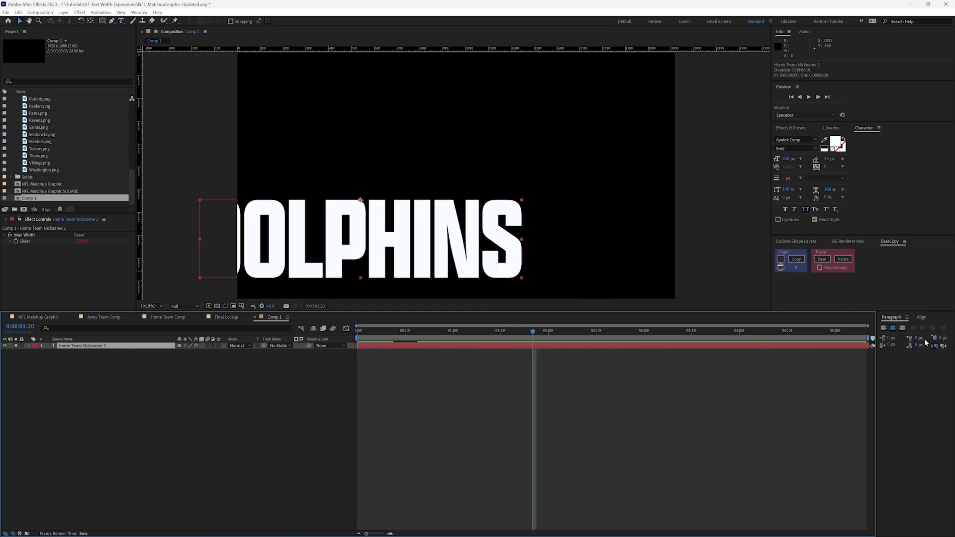
click(921, 318)
click(897, 336)
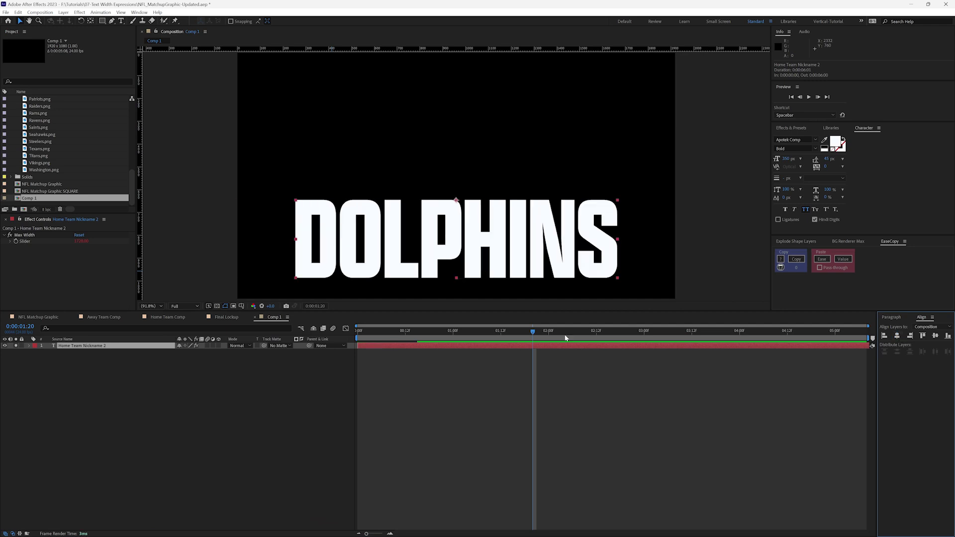
Step: Append ASDFASDF to the nickname to confirm it still scales to fit
double_click(55, 346)
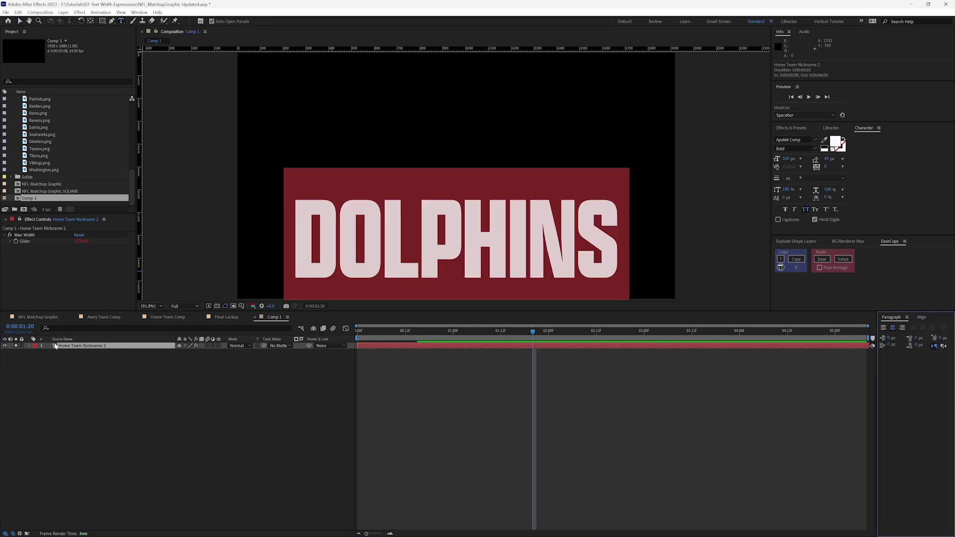
key(End)
text(ASDFASDF)
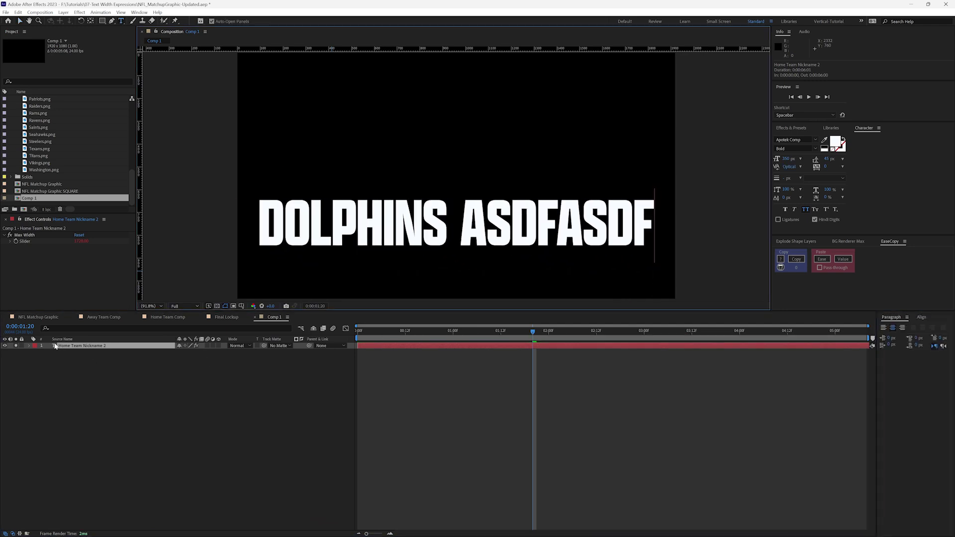
click(169, 386)
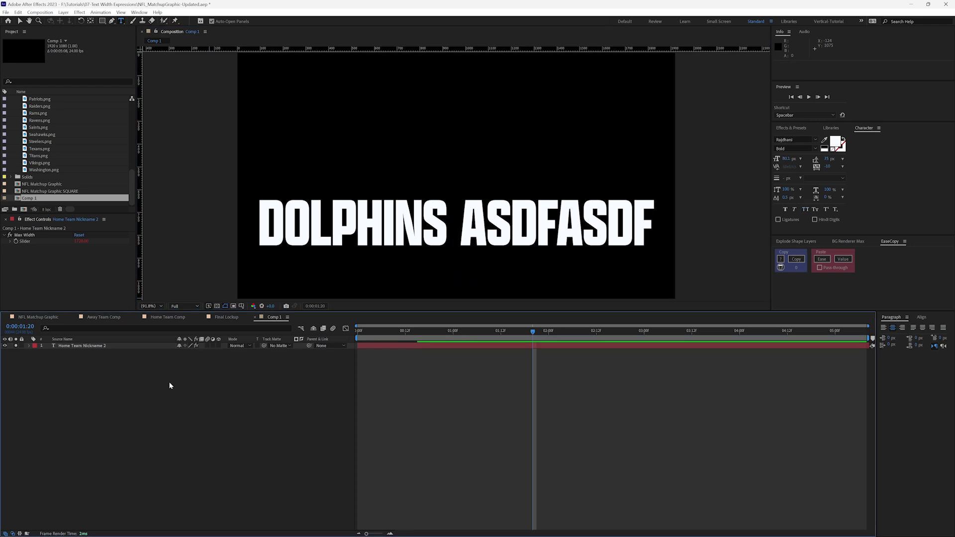
click(27, 235)
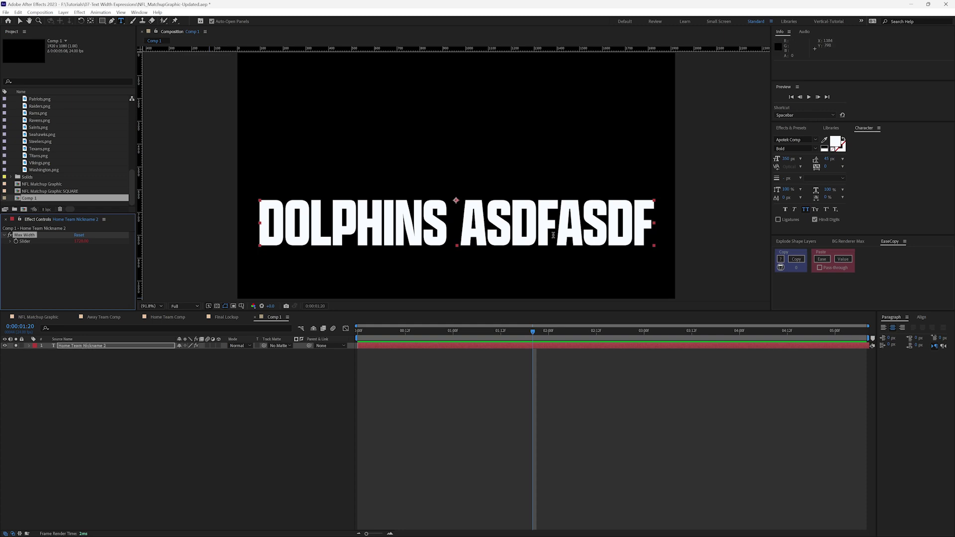
click(132, 390)
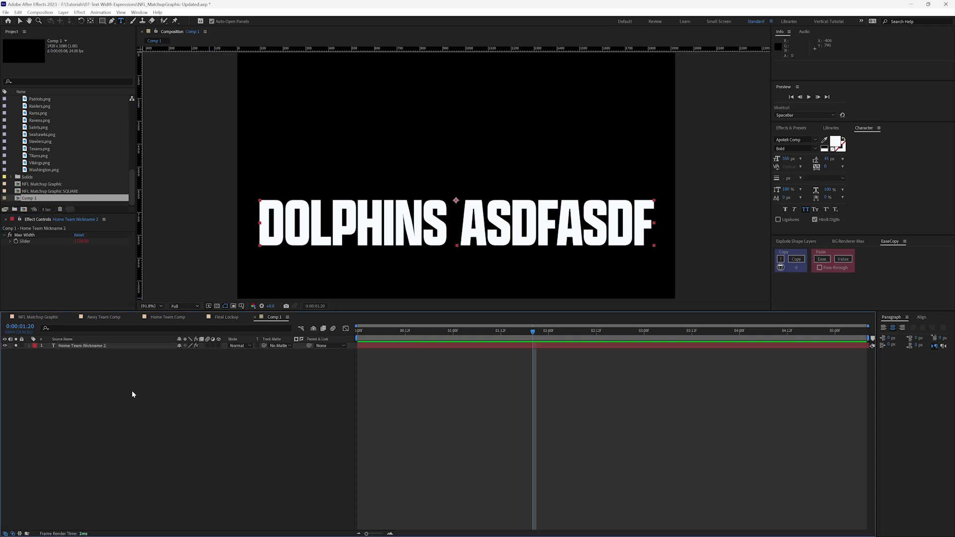
click(23, 210)
Step: Set the new composition's size to 1080 wide by 1920 high
click(425, 224)
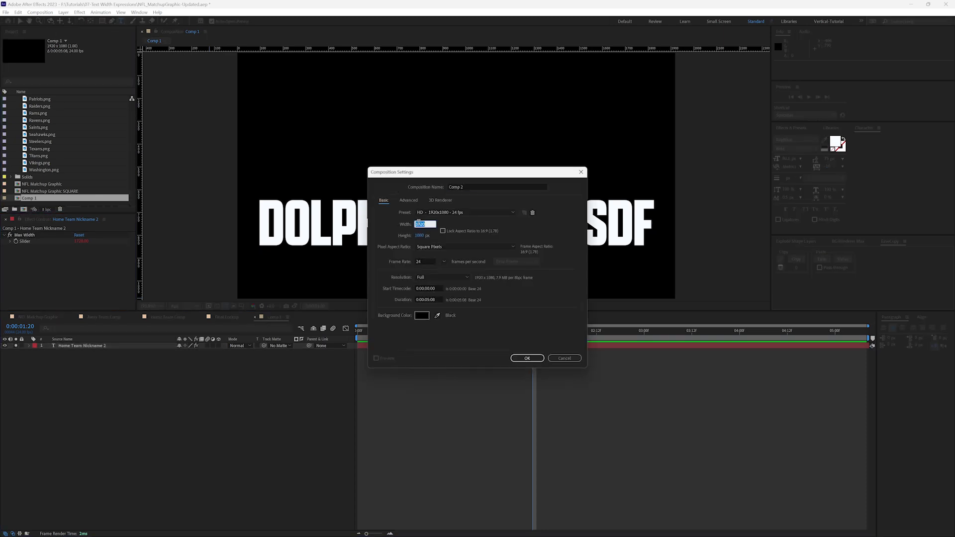
text(1089)
key(BackSpace)
text(0)
key(Tab)
text(1920)
key(Return)
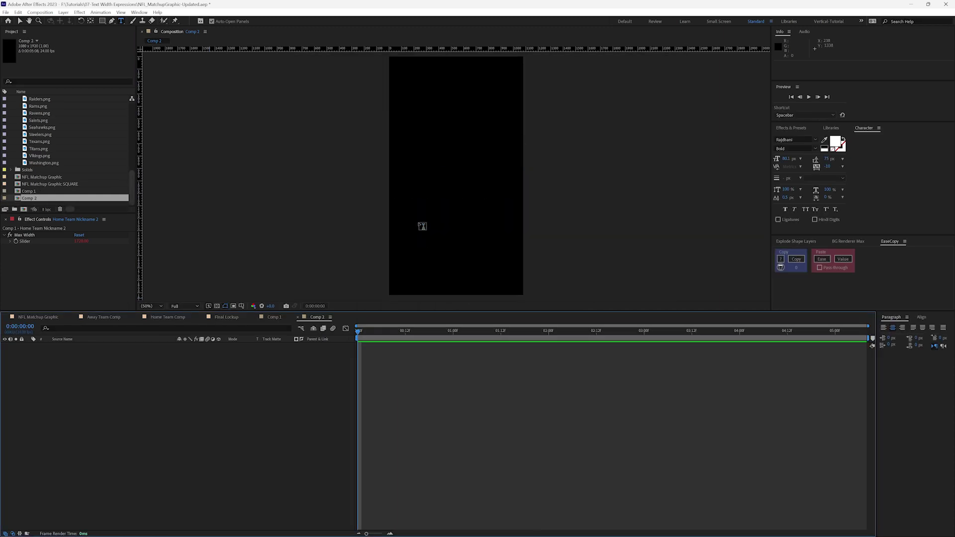
Step: Paste the nickname layer into Comp 2 and scrub to the frame showing DOLPHINS
key(ctrl+v)
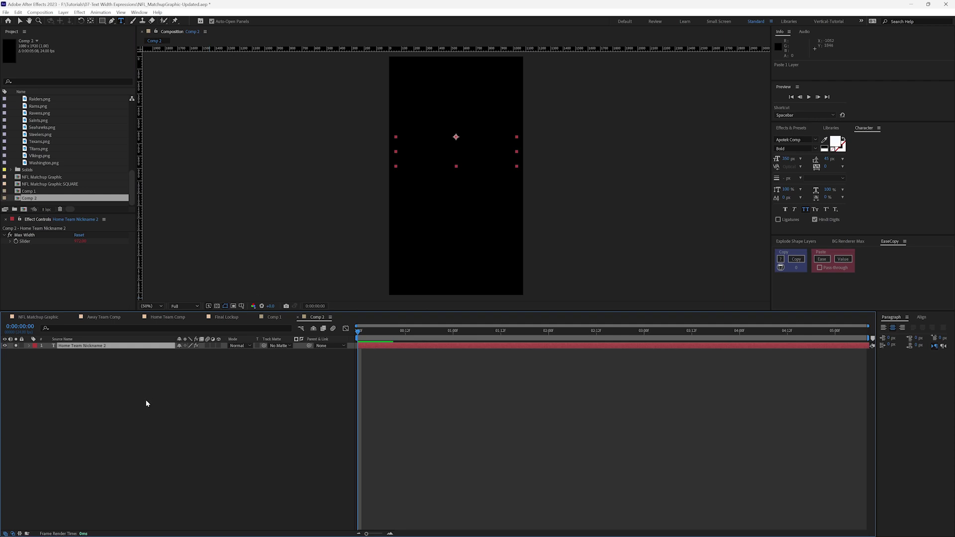
click(922, 318)
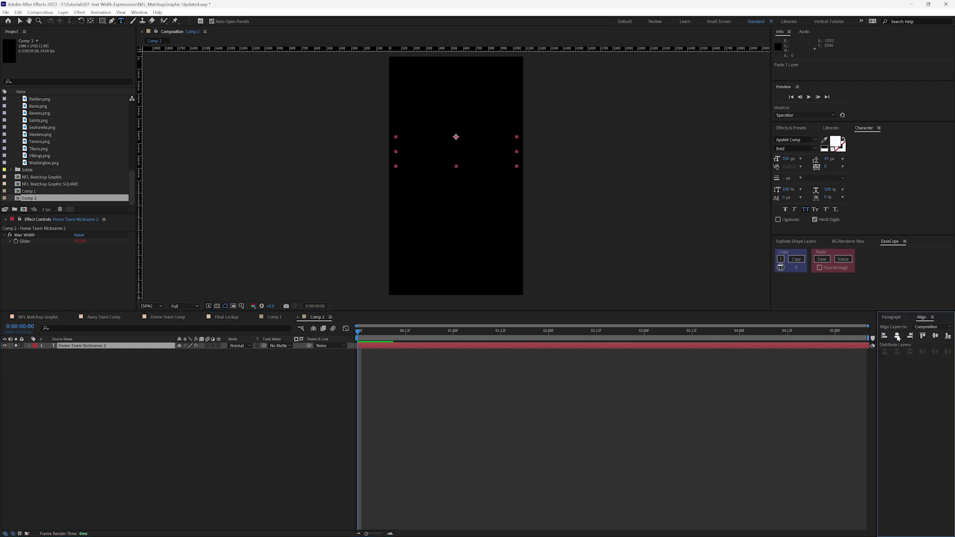
drag(401, 330, 577, 330)
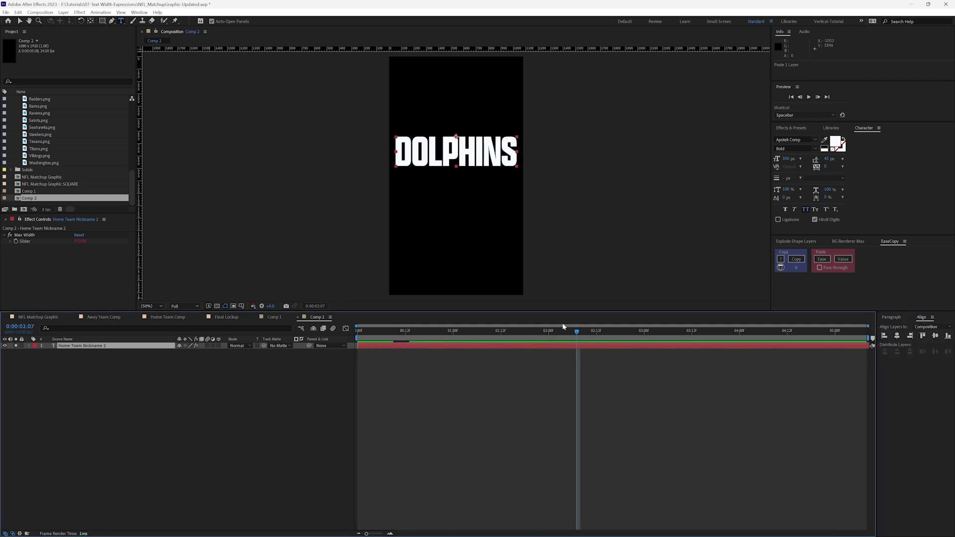
key(v)
Step: Change the Slider expression from thisComp.width*.9 to thisComp.width*.6
key(e)
key(e)
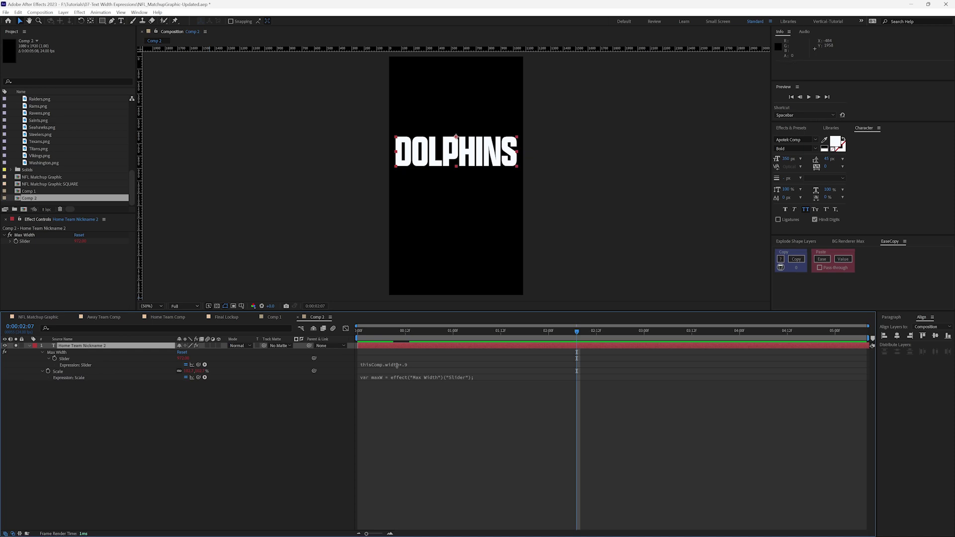
click(424, 364)
click(426, 364)
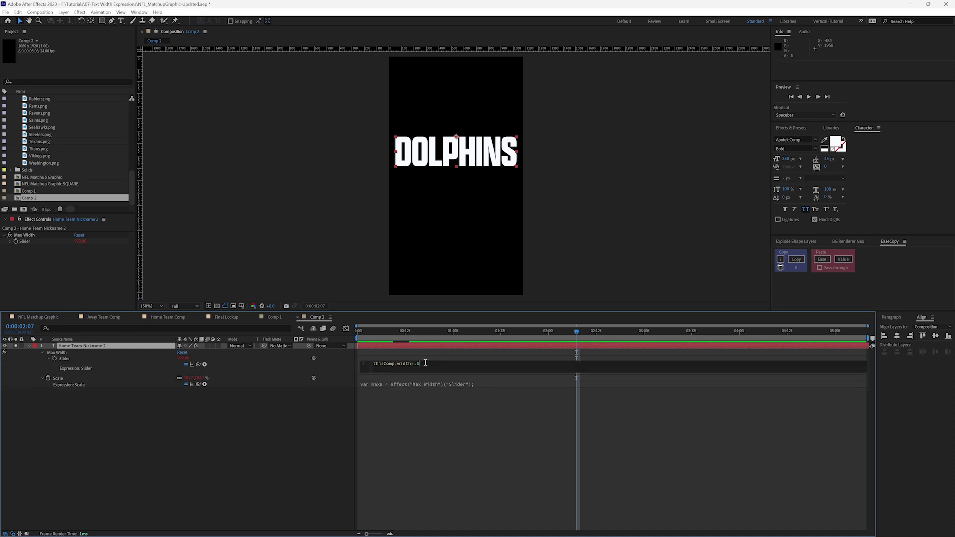
text(6)
click(347, 412)
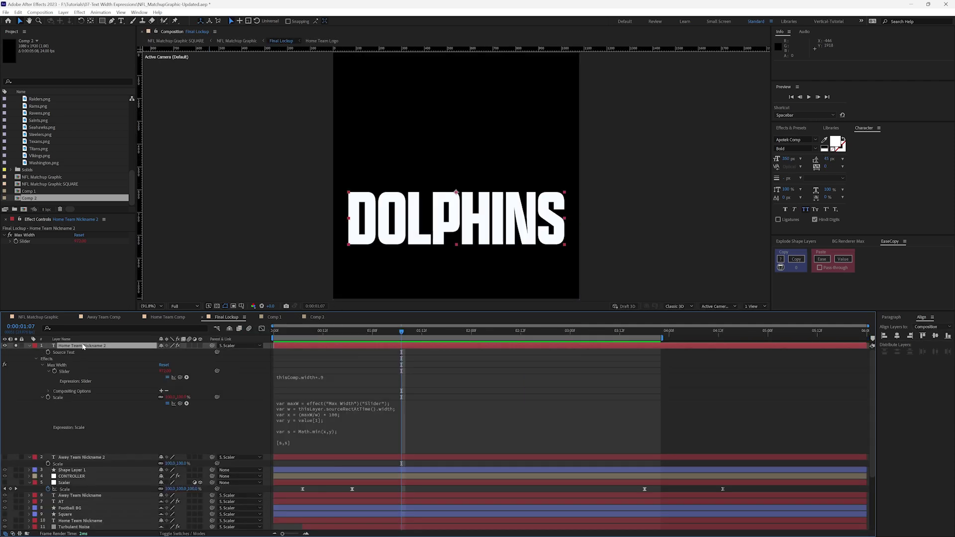
Step: Undo the Max Width Slider expression so its value stays at 900
click(83, 347)
click(75, 477)
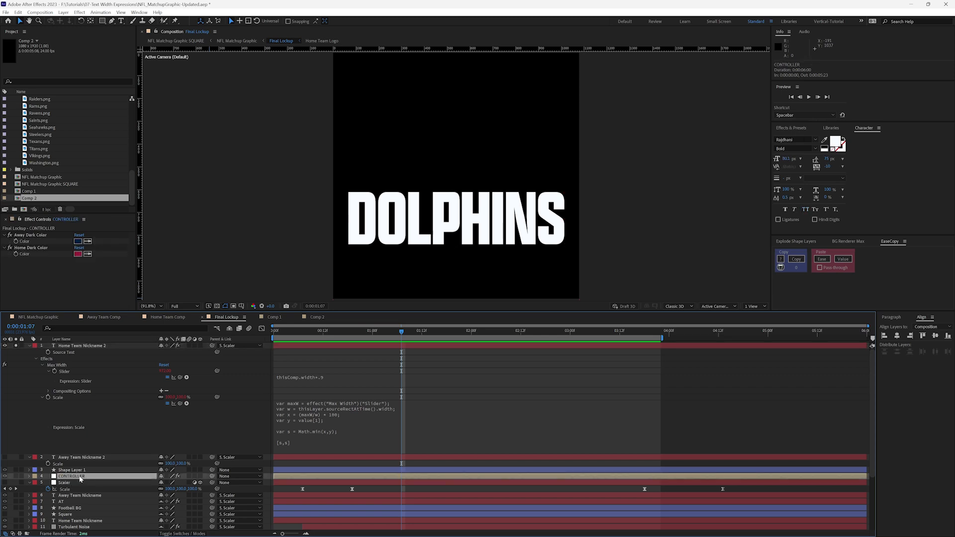
click(23, 415)
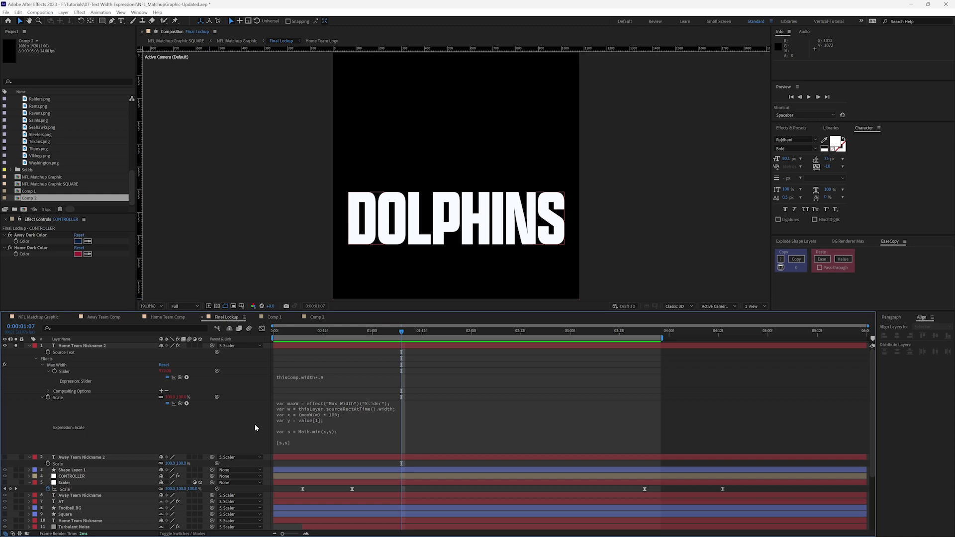
key(ctrl+z)
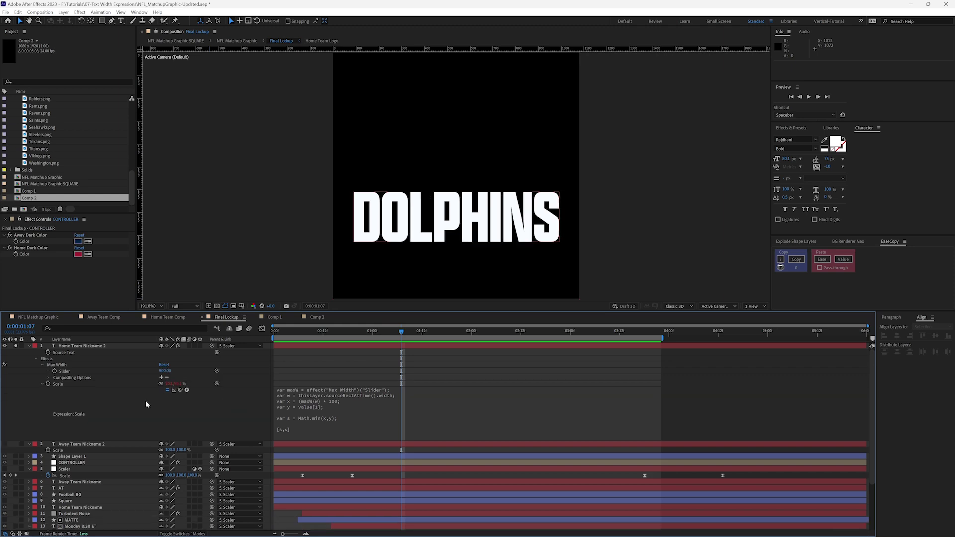
Step: Review the Scale expression, then turn off solo on layer 1 so all layers show
click(399, 405)
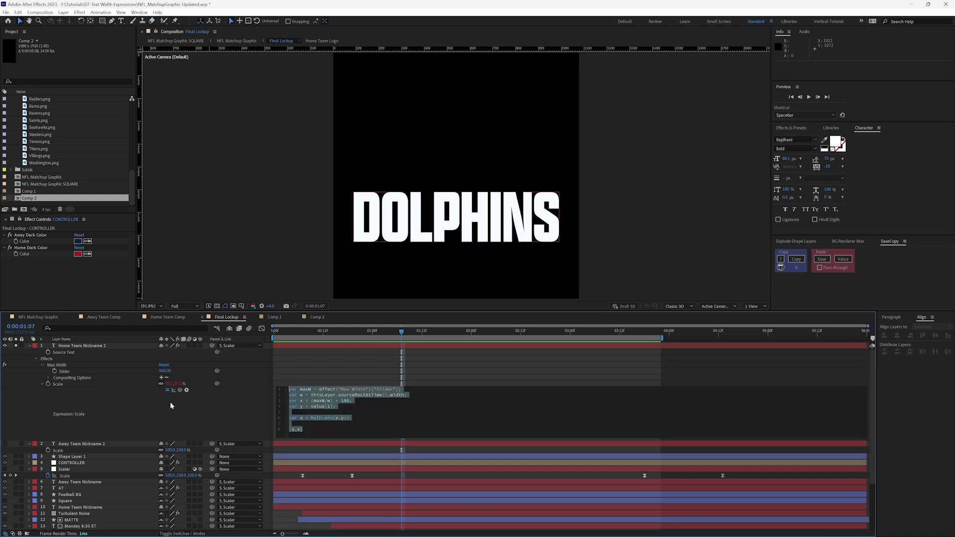
click(148, 407)
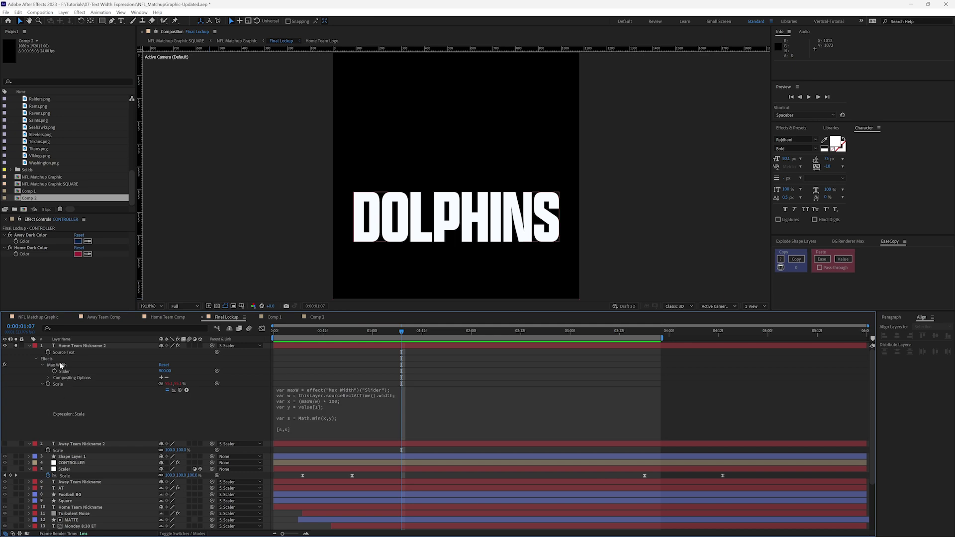
click(61, 366)
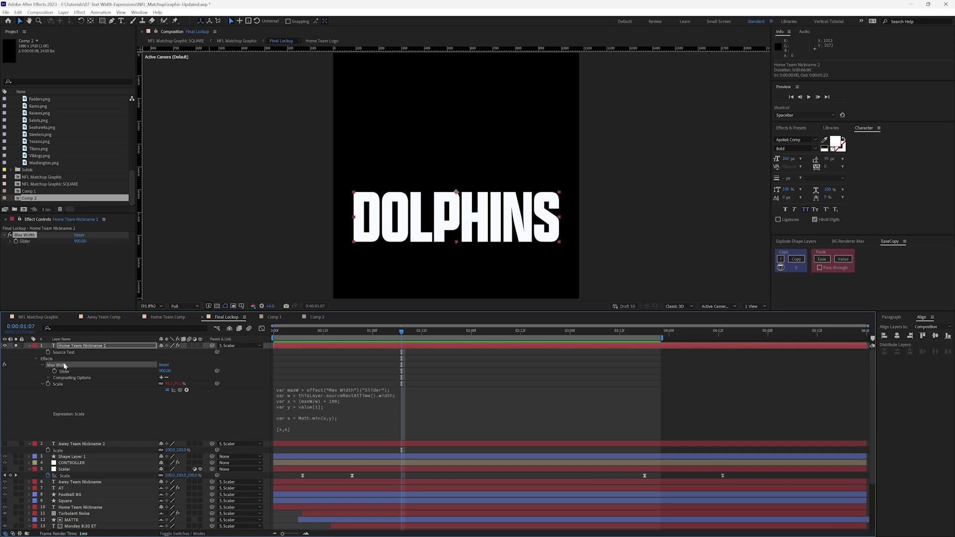
click(16, 345)
Step: Paste the Max Width slider onto the Away Team Nickname layer
click(75, 457)
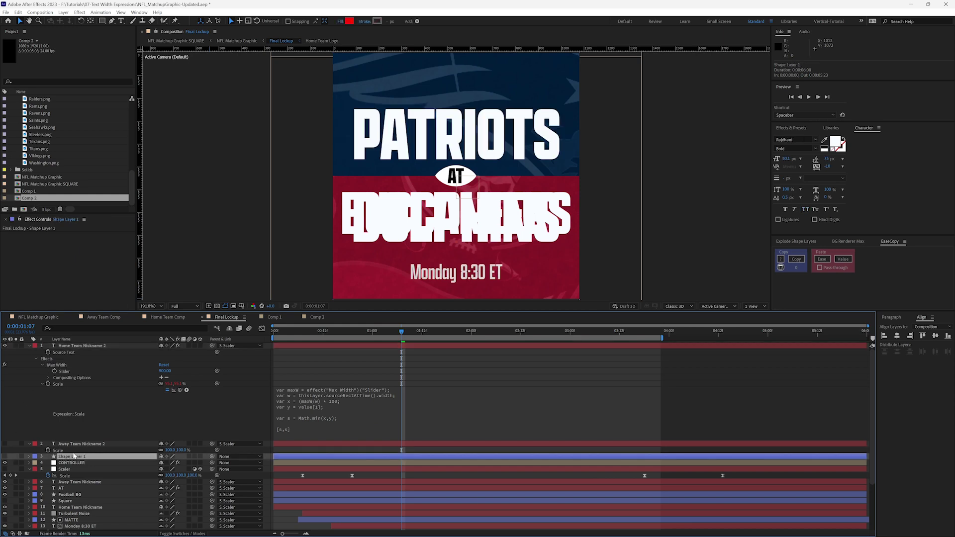
scroll(108, 391, down, 3)
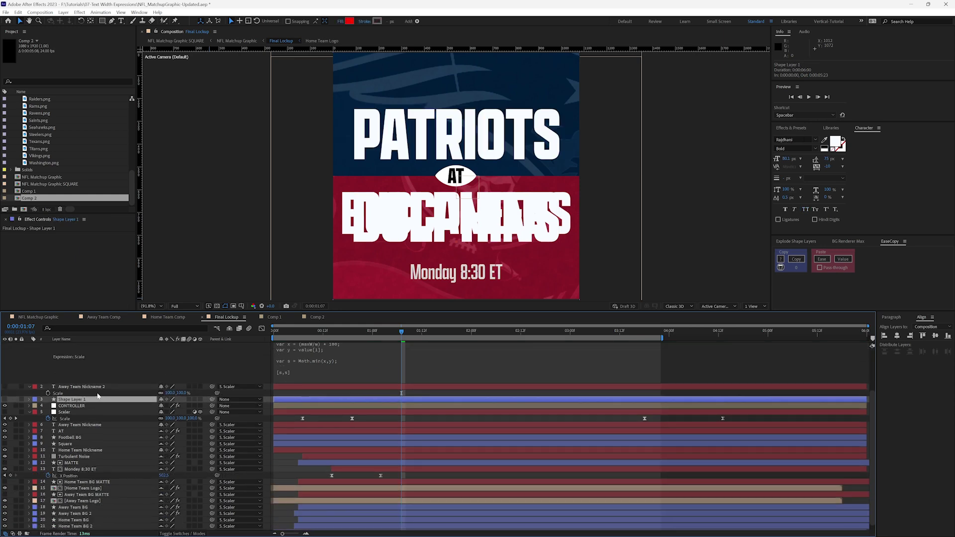
click(86, 426)
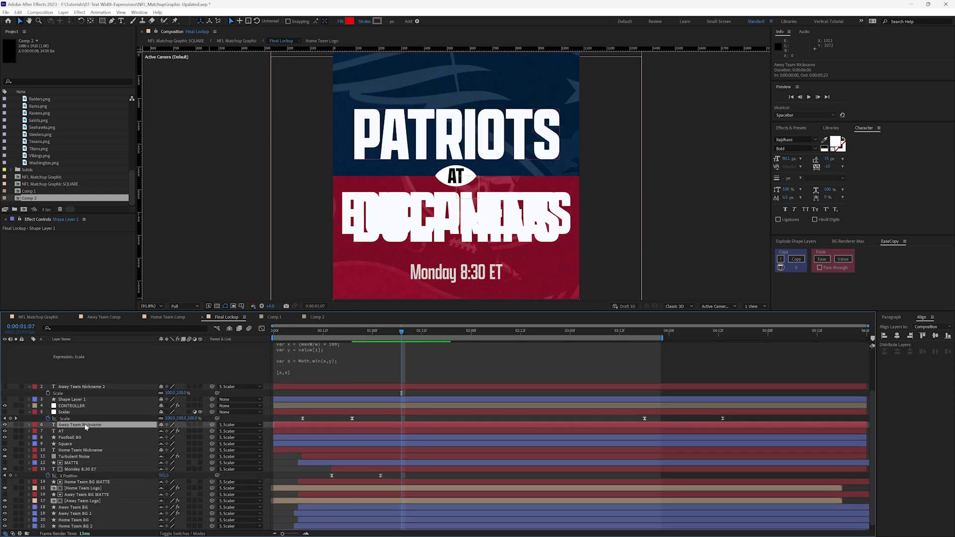
key(s)
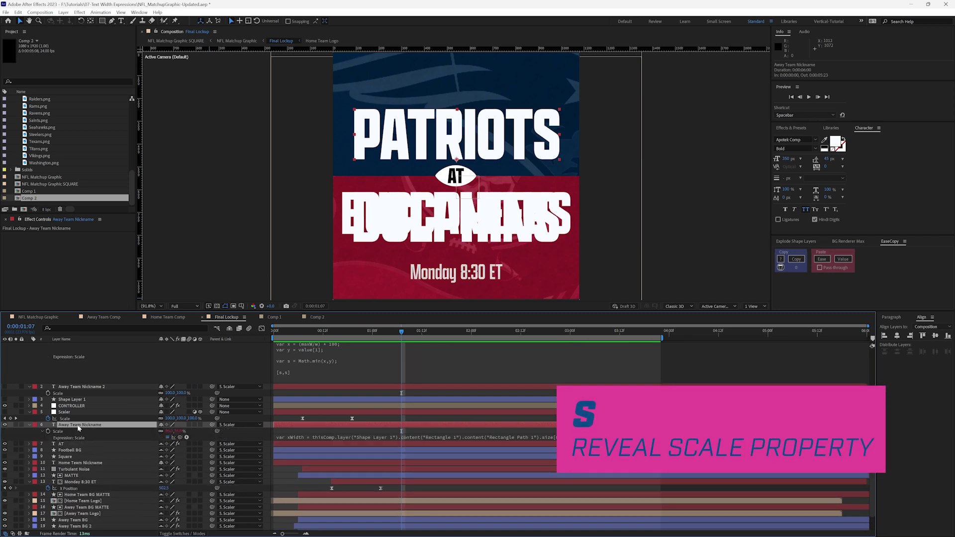
click(342, 436)
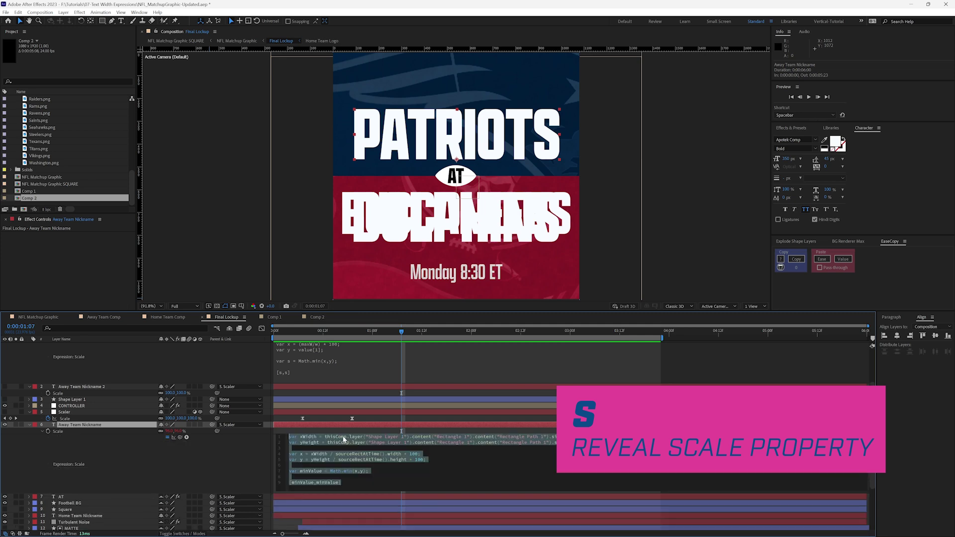
click(211, 454)
click(79, 425)
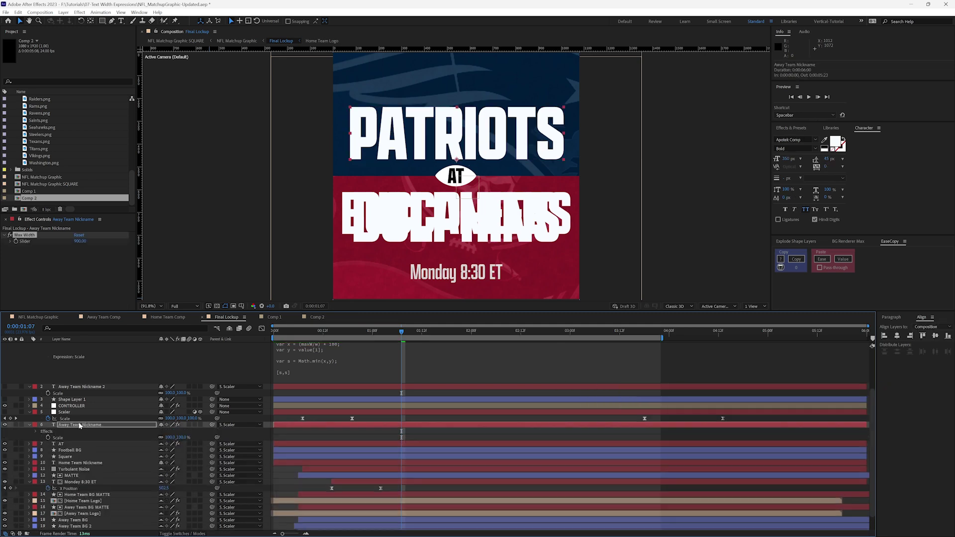
key(ctrl+v)
Step: Copy only the width-fit Scale expression and paste it onto Away Team Nickname
scroll(139, 376, up, 2)
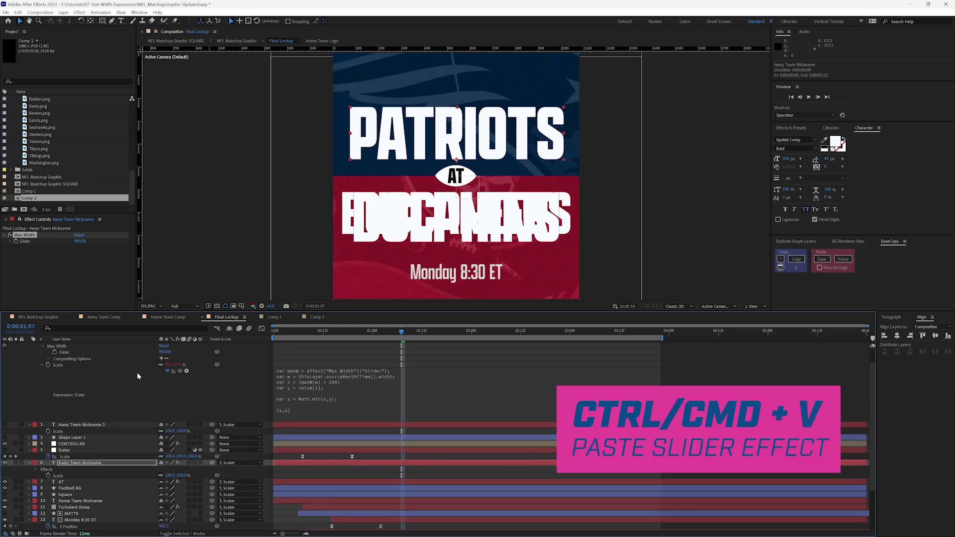
right_click(61, 365)
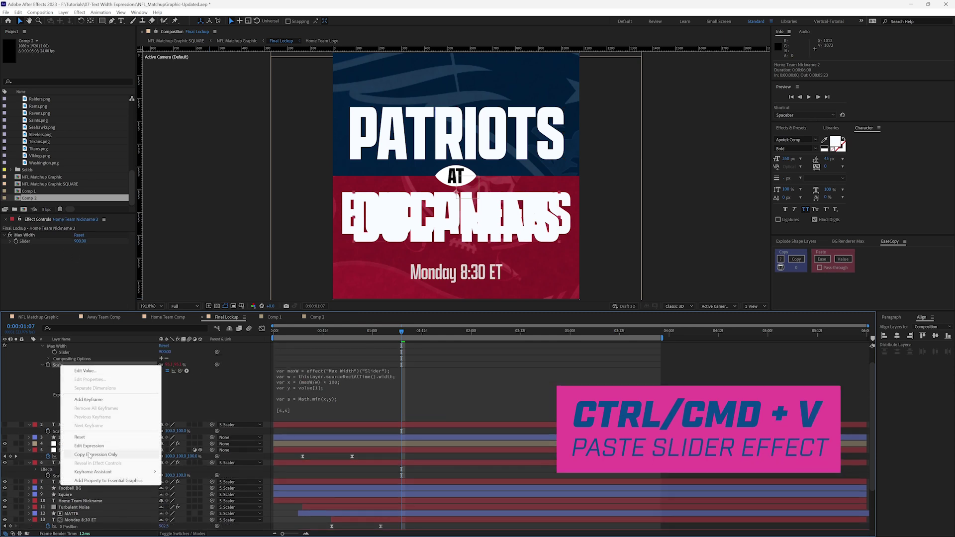
click(89, 454)
scroll(137, 383, down, 2)
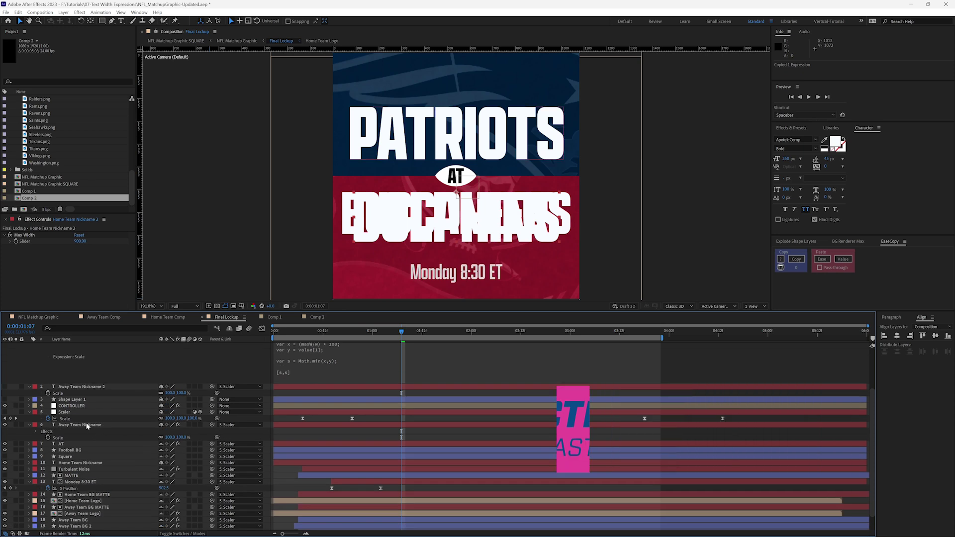
click(87, 425)
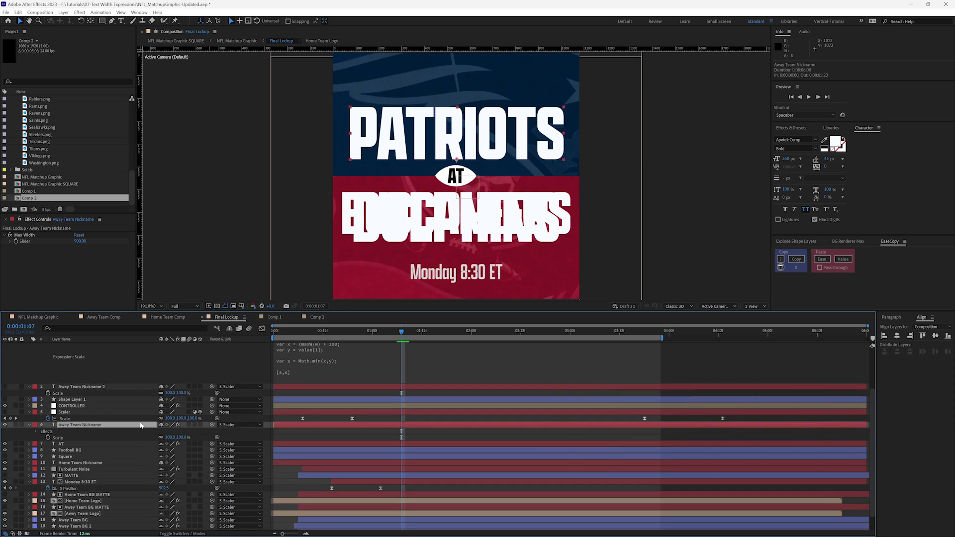
key(ctrl+v)
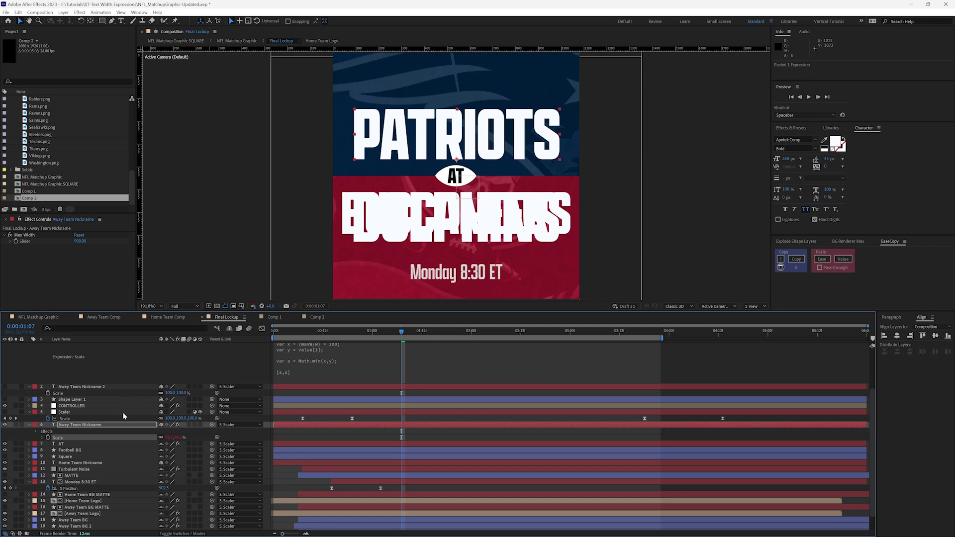
Step: Copy the Max Width effect from Away Team Nickname onto Home Team Nickname
click(82, 426)
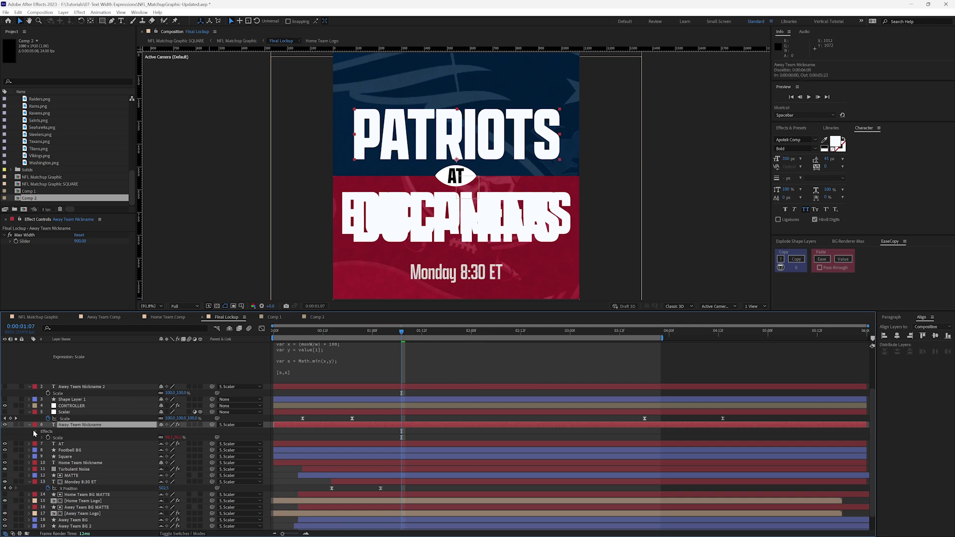
key(e)
click(55, 432)
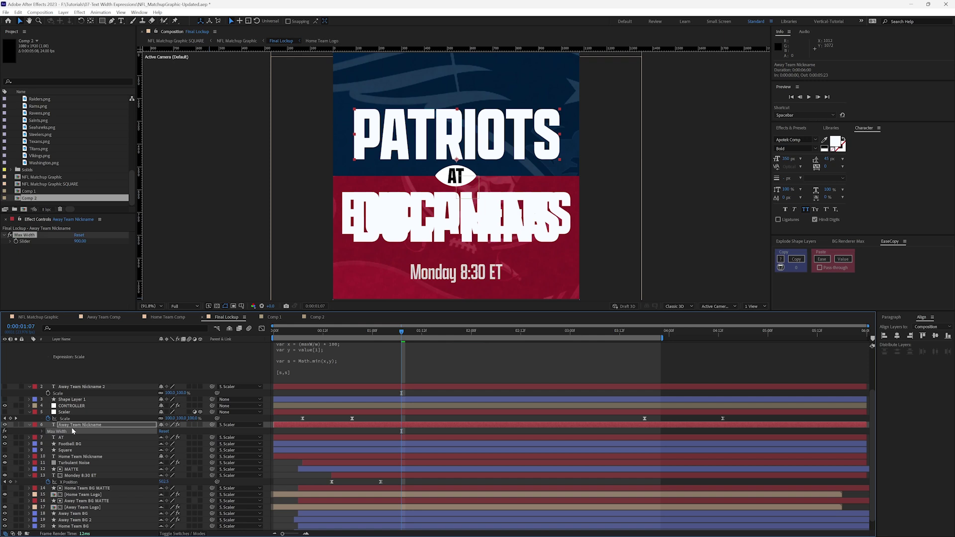
click(78, 455)
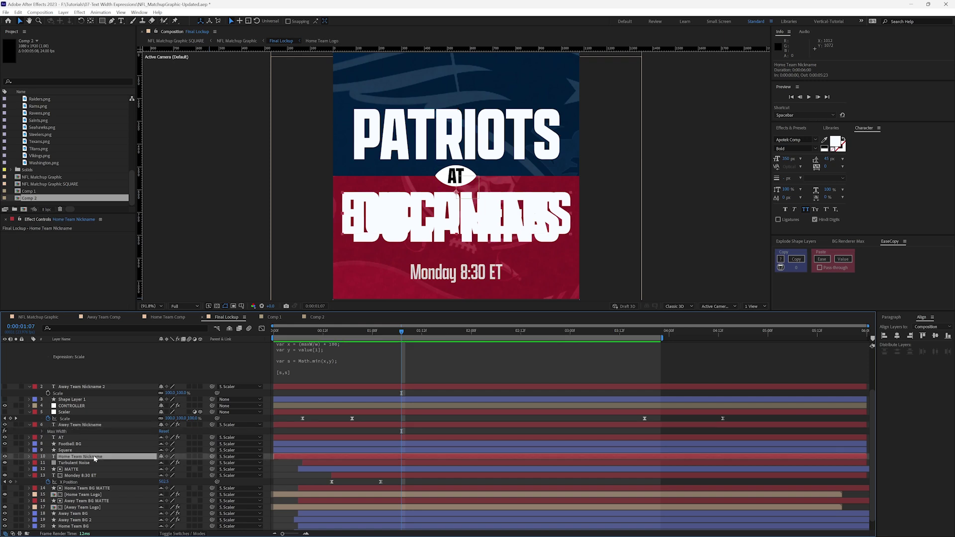
key(ctrl+v)
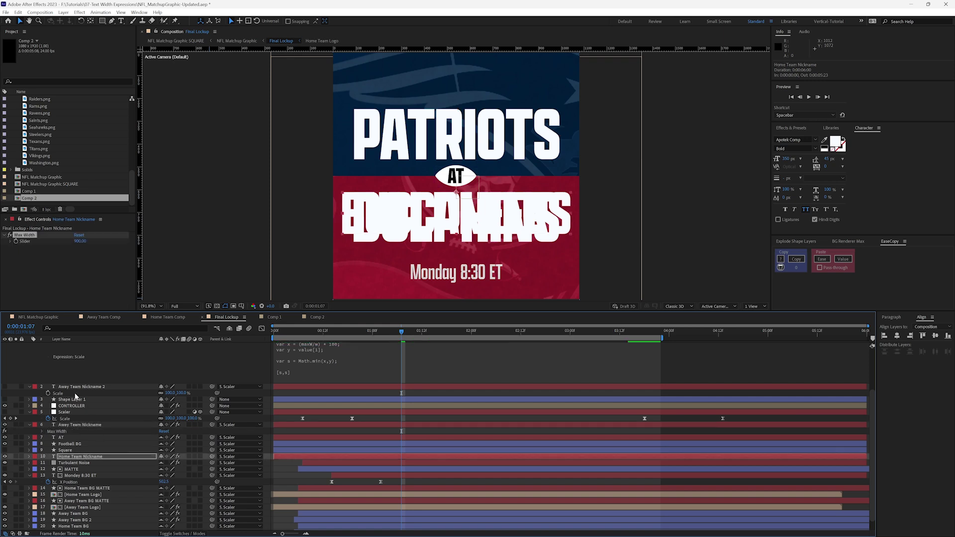
Step: Copy the away nickname's Scale expression onto Home Team Nickname
click(77, 426)
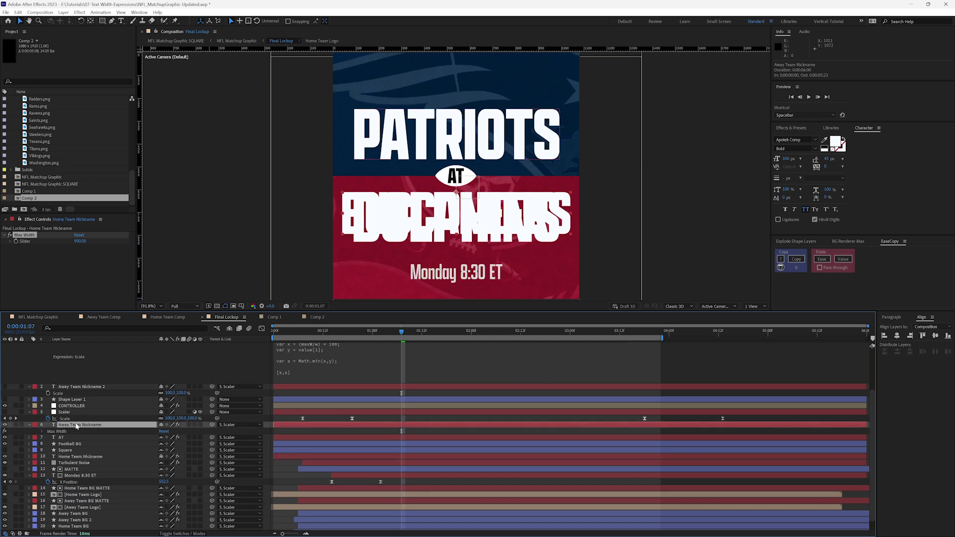
key(e)
key(e)
right_click(62, 432)
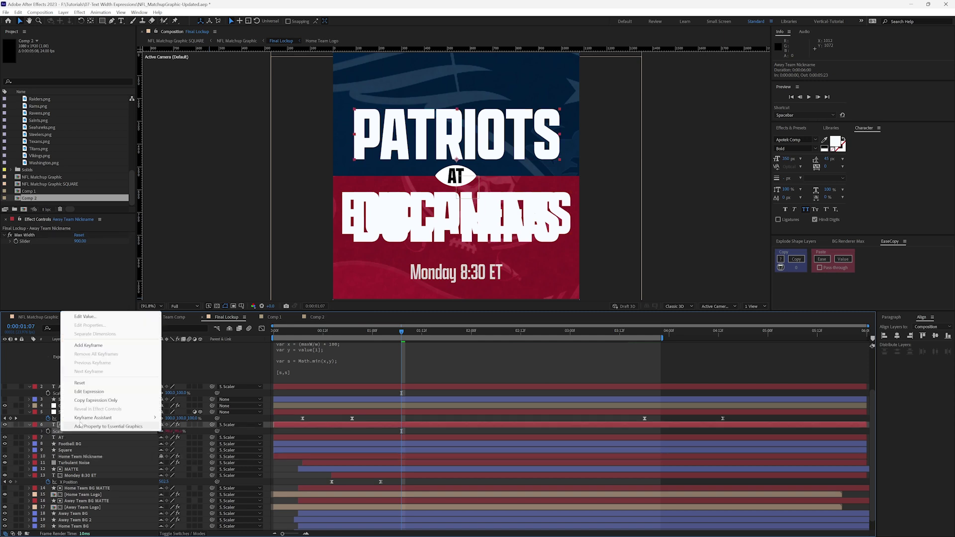
click(87, 400)
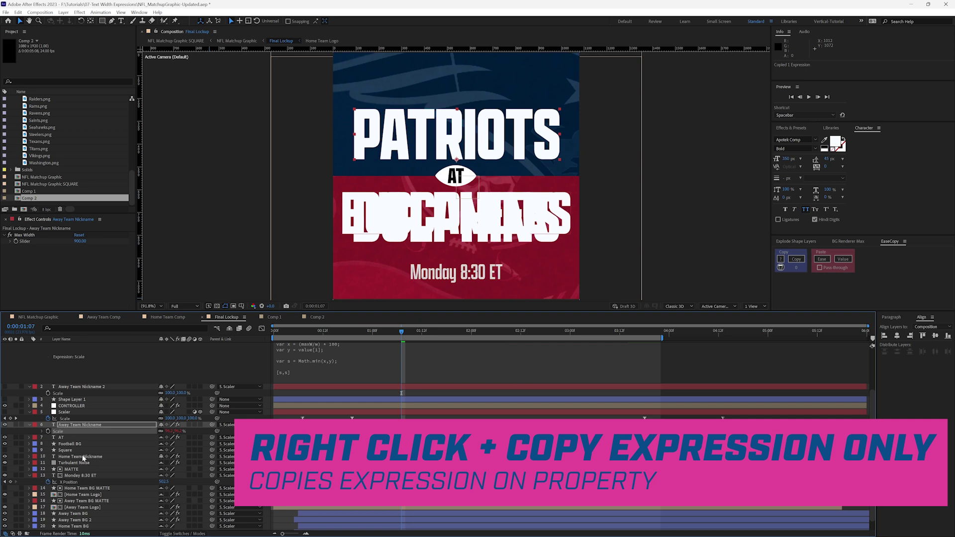
click(81, 457)
key(ctrl+v)
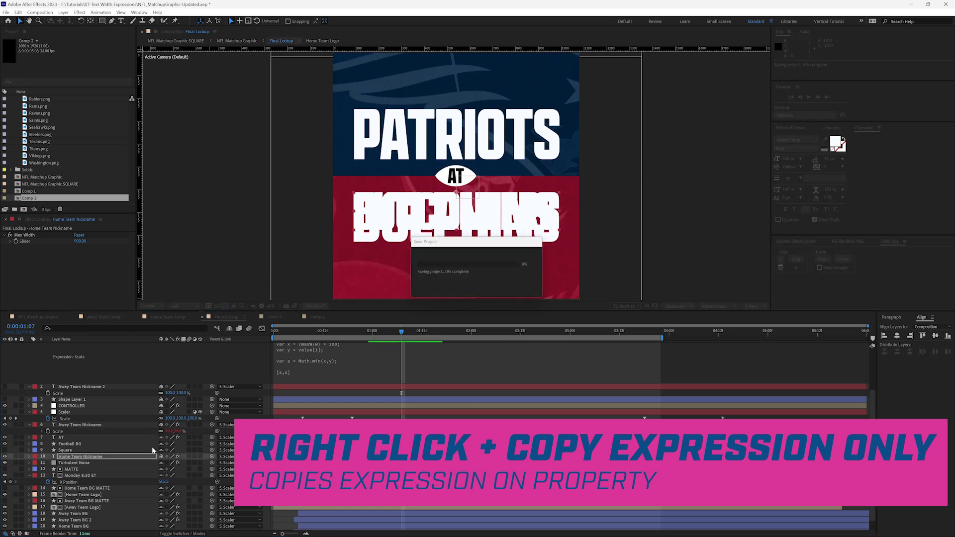
Step: Hide the duplicate Home Team Nickname 2 layer and collapse its properties
scroll(63, 368, up, 3)
click(5, 345)
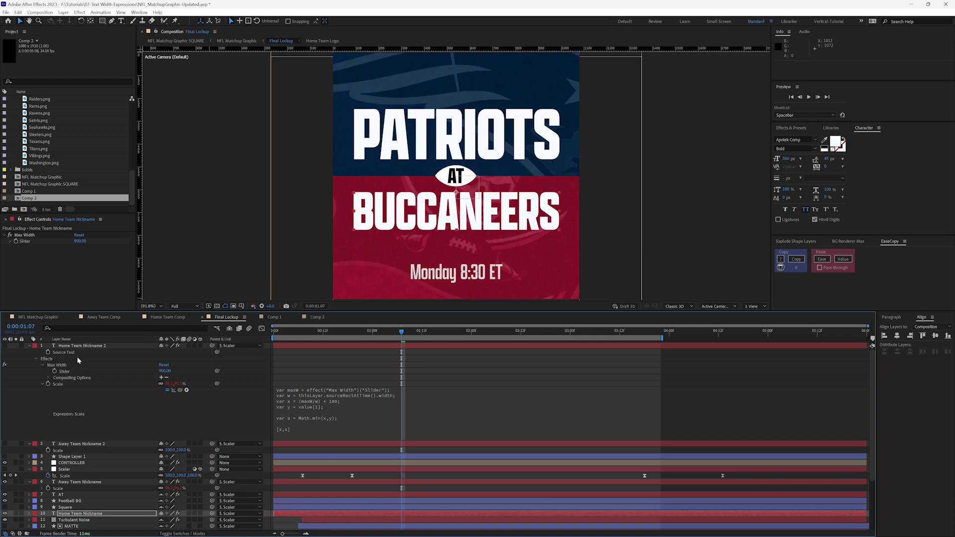
click(30, 345)
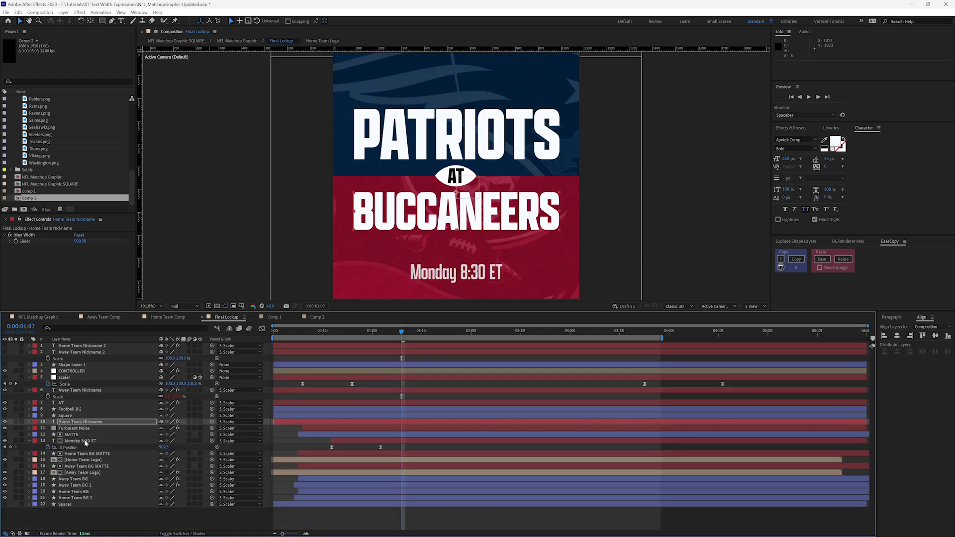
Step: Add a Slider Control to the CONTROLLER layer named Max Width MASTER
click(72, 372)
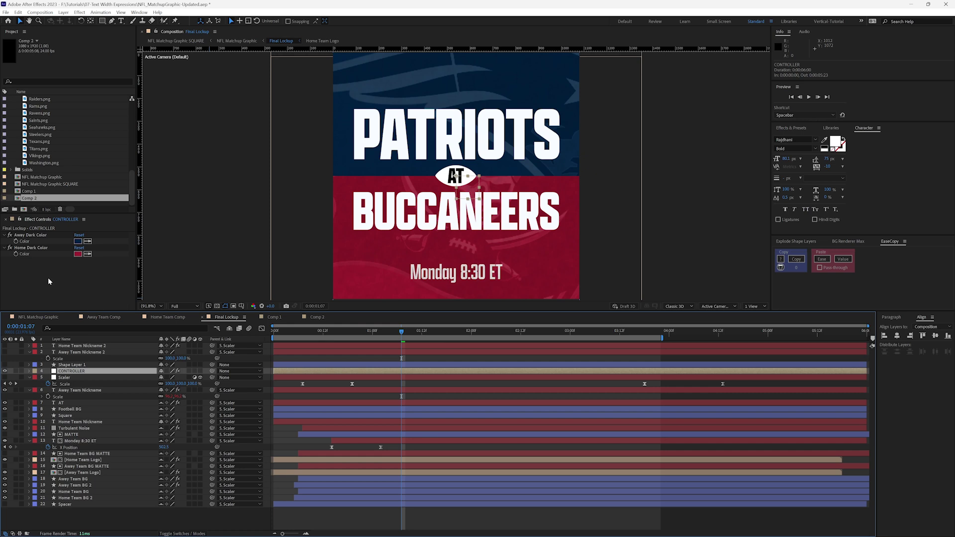
right_click(94, 302)
mouse_move(87, 210)
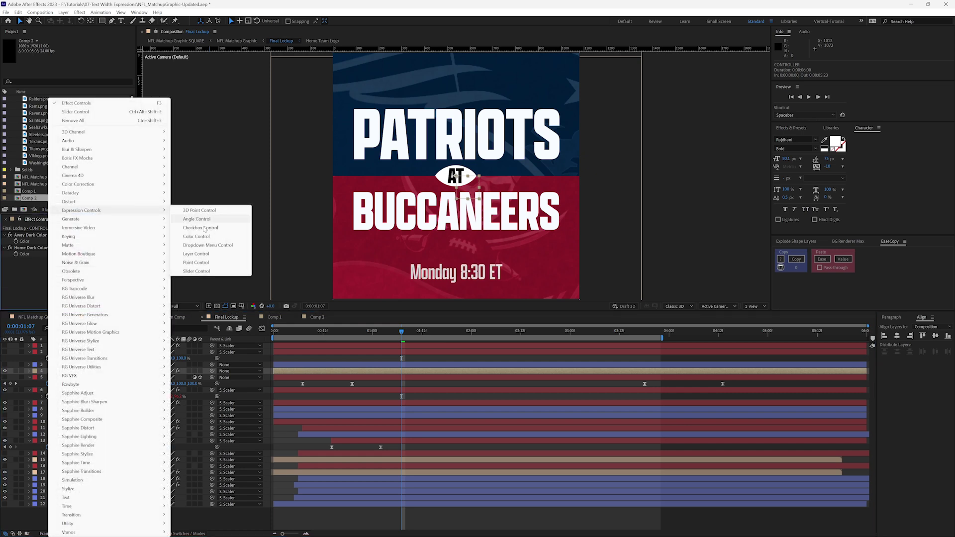
click(214, 270)
key(Return)
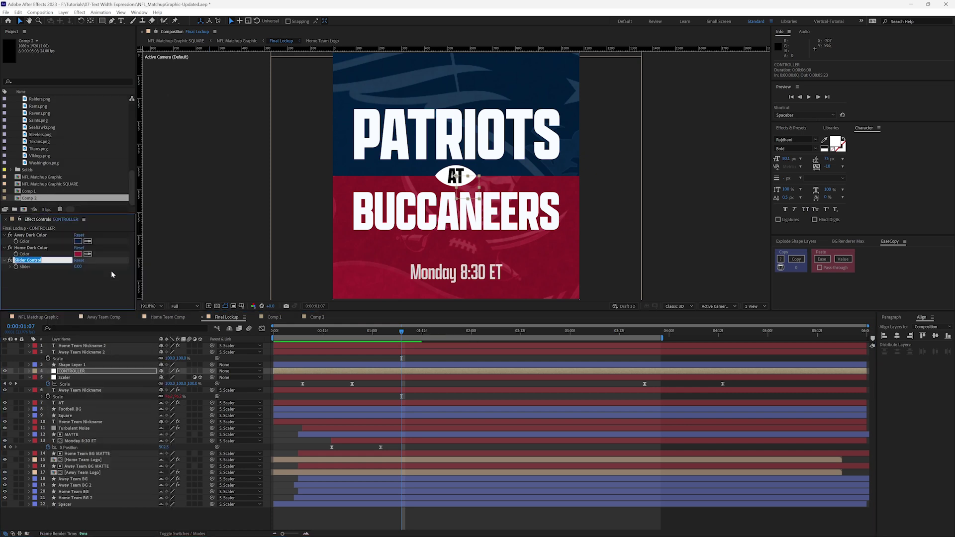
text(Max Wid)
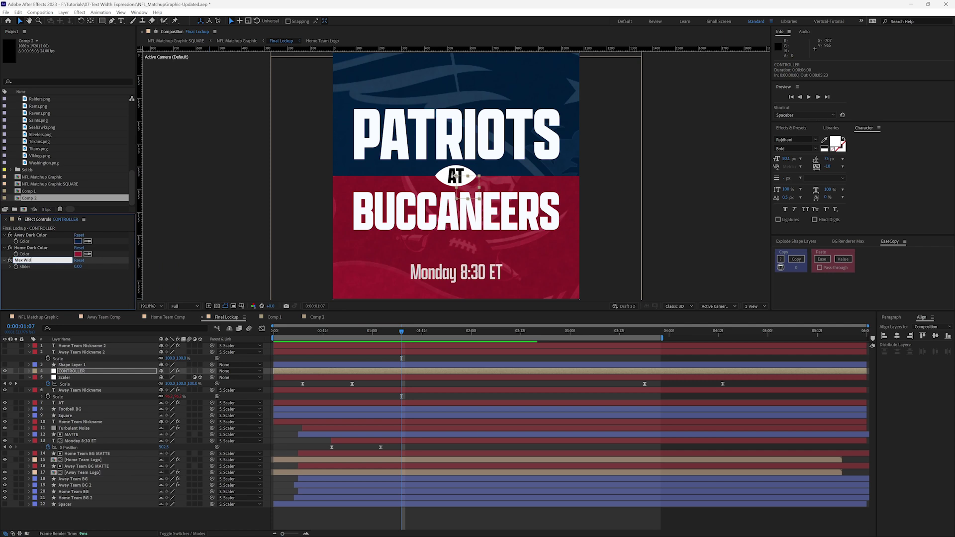
text(th MASTER)
key(Return)
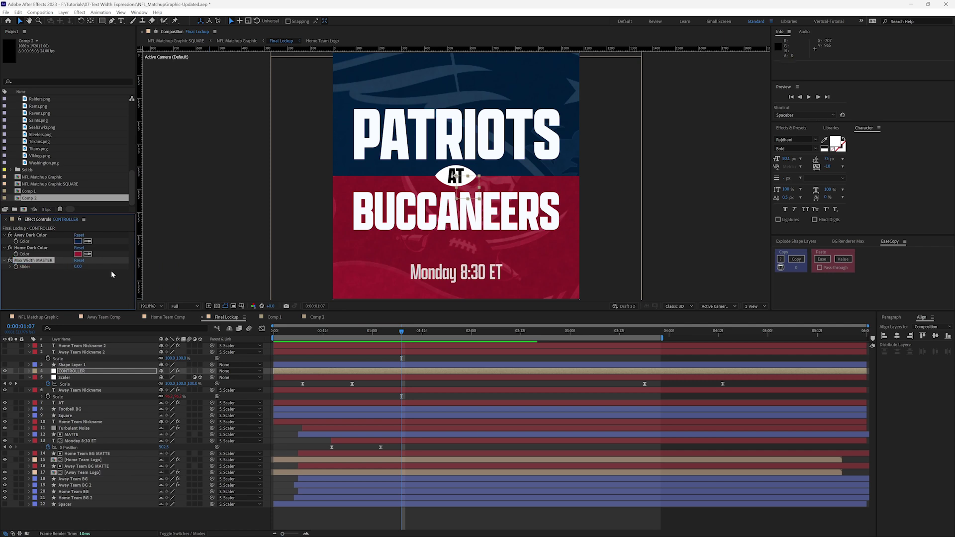
Step: Set Max Width MASTER to 900, then expand Away Team Nickname's Max Width slider
click(78, 267)
text(900)
key(Return)
click(83, 391)
key(e)
click(43, 396)
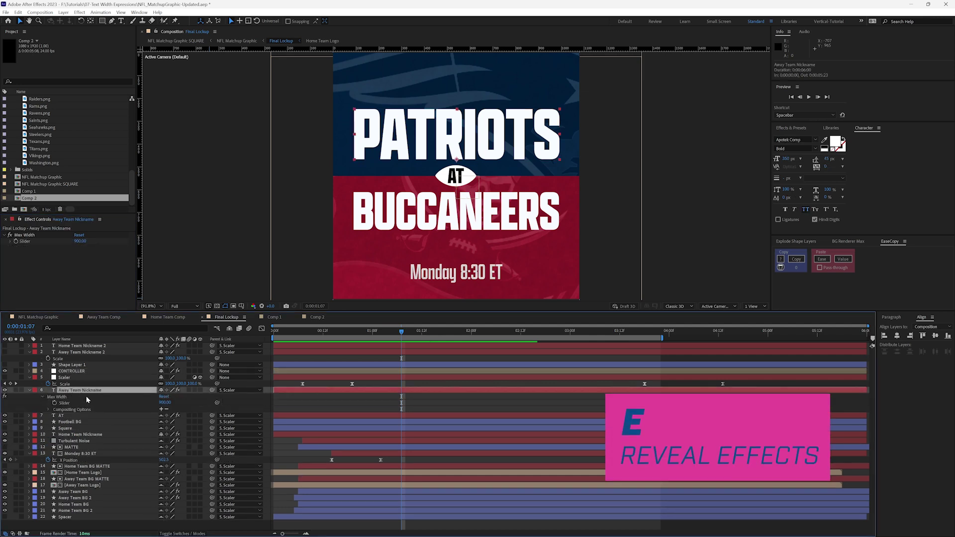
Step: Pick-whip the away nickname's Max Width Slider to CONTROLLER's Max Width MASTER
drag(217, 404, 29, 245)
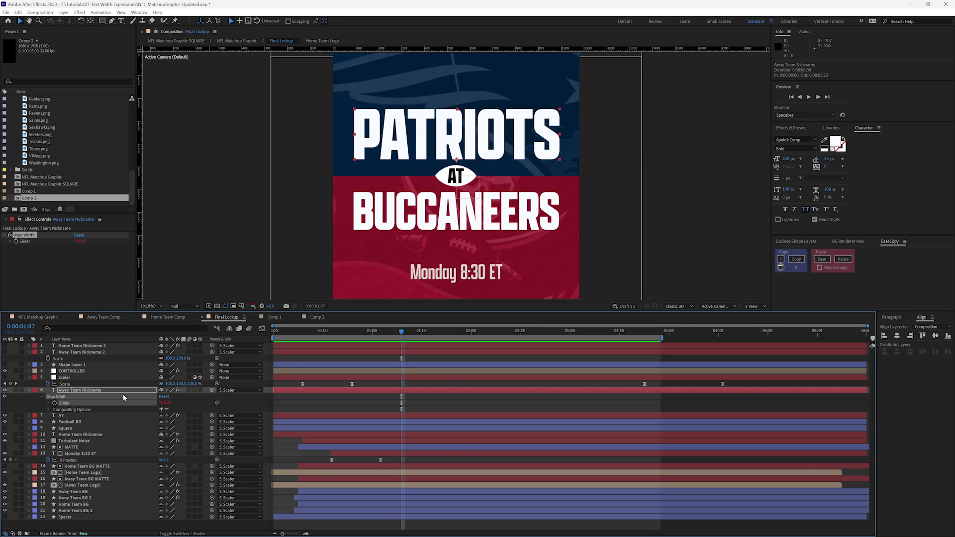
click(79, 371)
key(e)
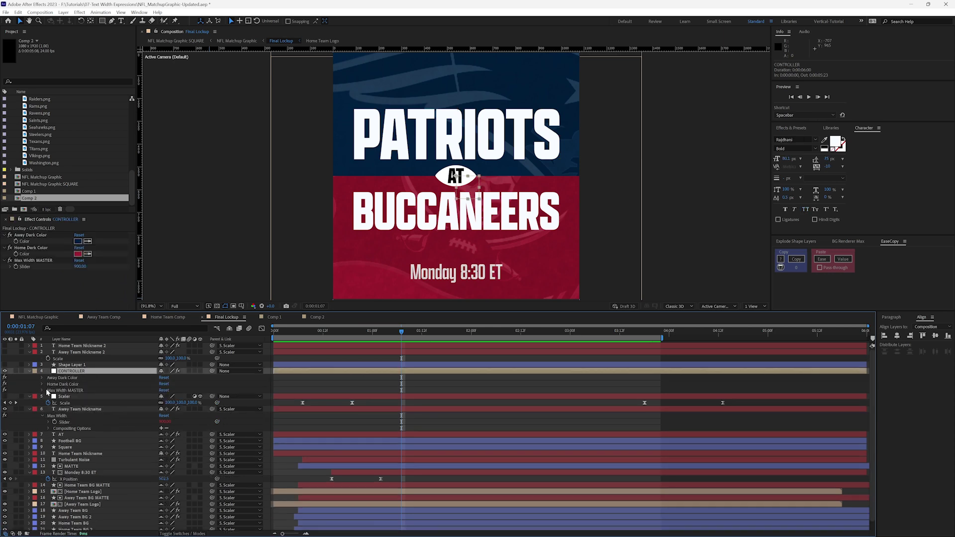
click(43, 391)
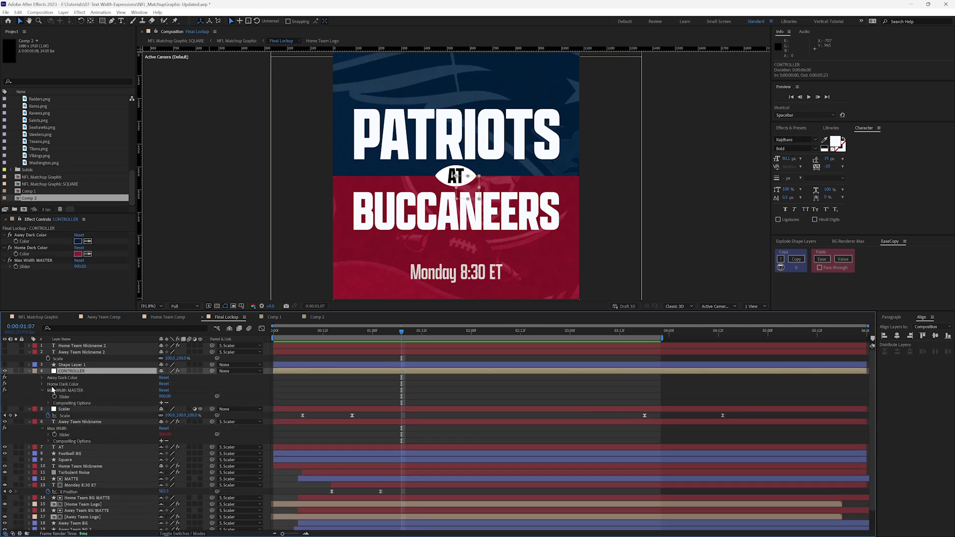
scroll(85, 386, down, 1)
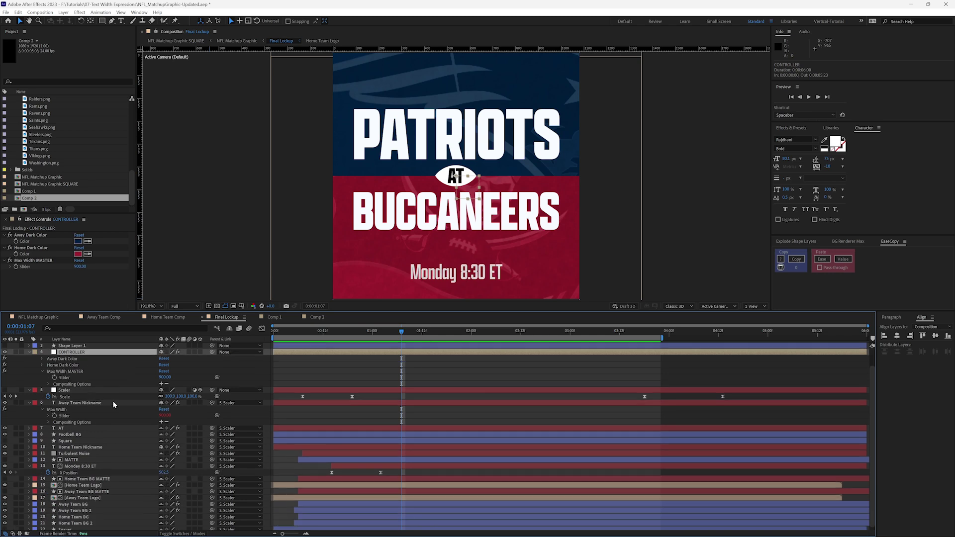
drag(217, 415, 82, 381)
Step: Pick-whip the home Max Width Slider to the master, then scrub the master to about 976
click(77, 447)
key(e)
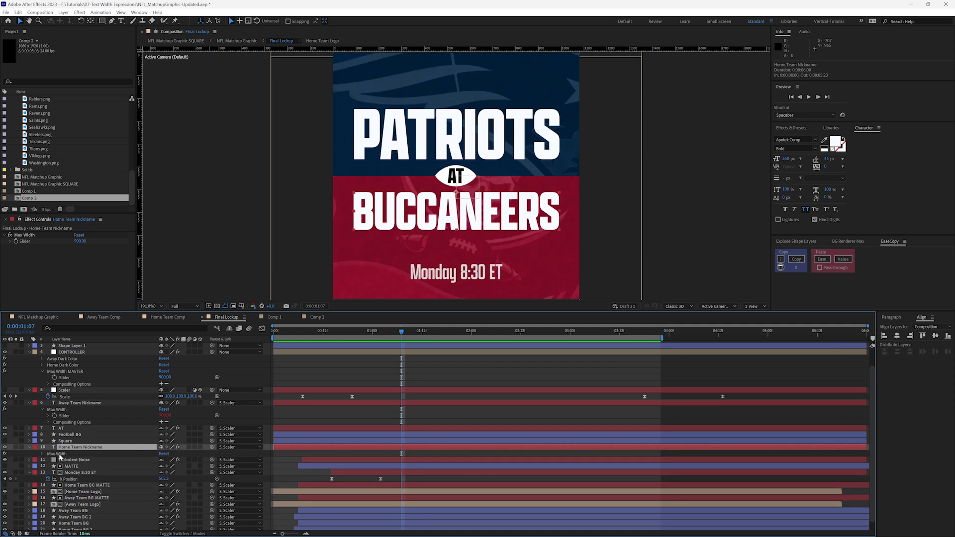
click(42, 454)
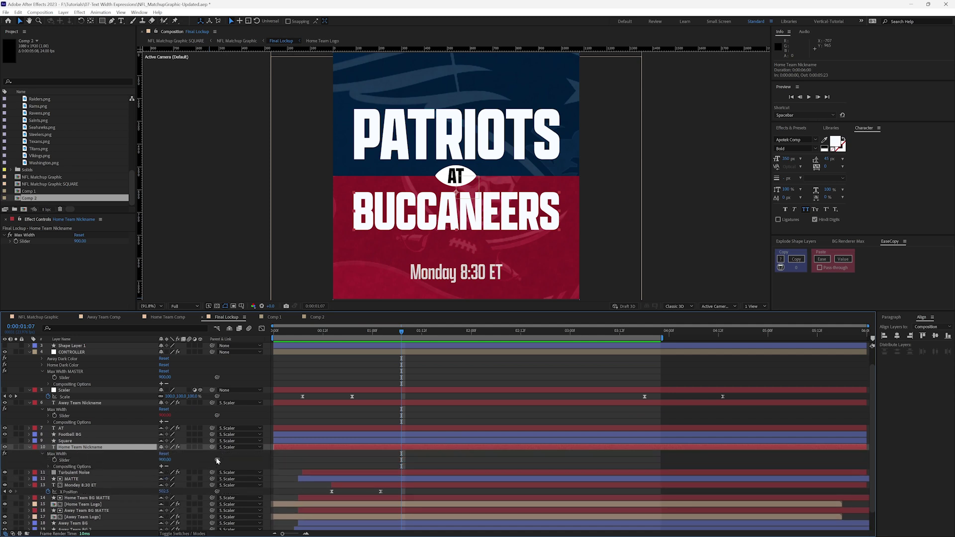
drag(217, 460, 93, 378)
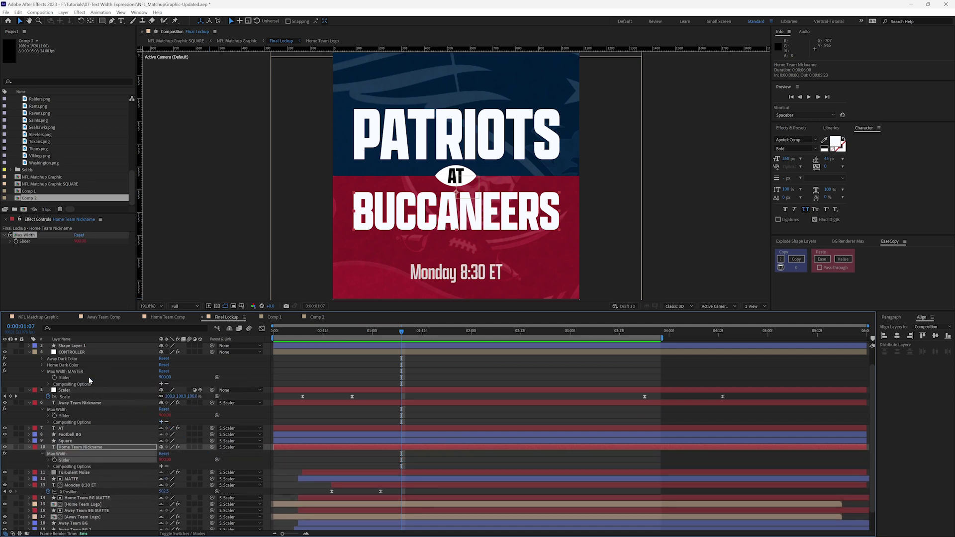
key(F2)
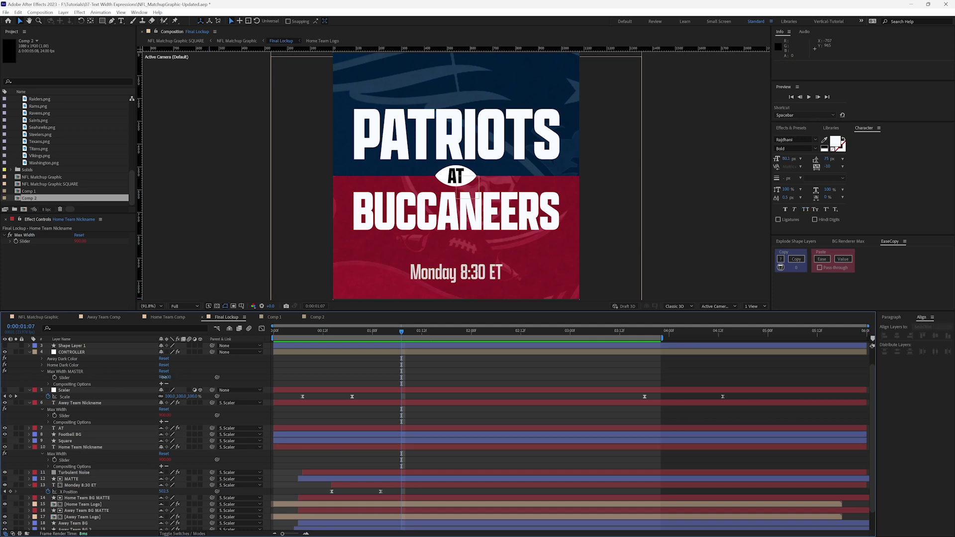
drag(169, 378, 244, 373)
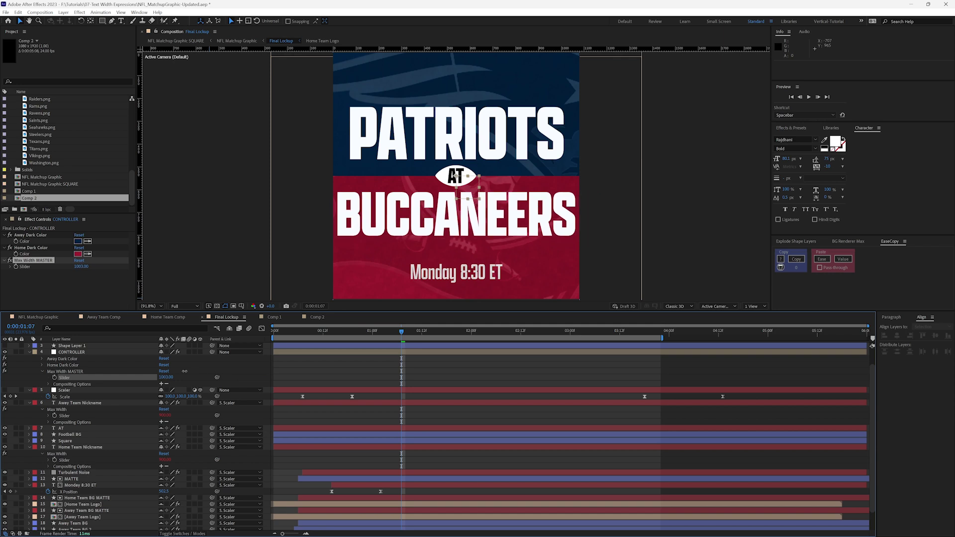
mouse_move(184, 371)
mouse_down()
mouse_move(43, 365)
mouse_move(192, 368)
mouse_move(90, 365)
mouse_move(180, 365)
mouse_up()
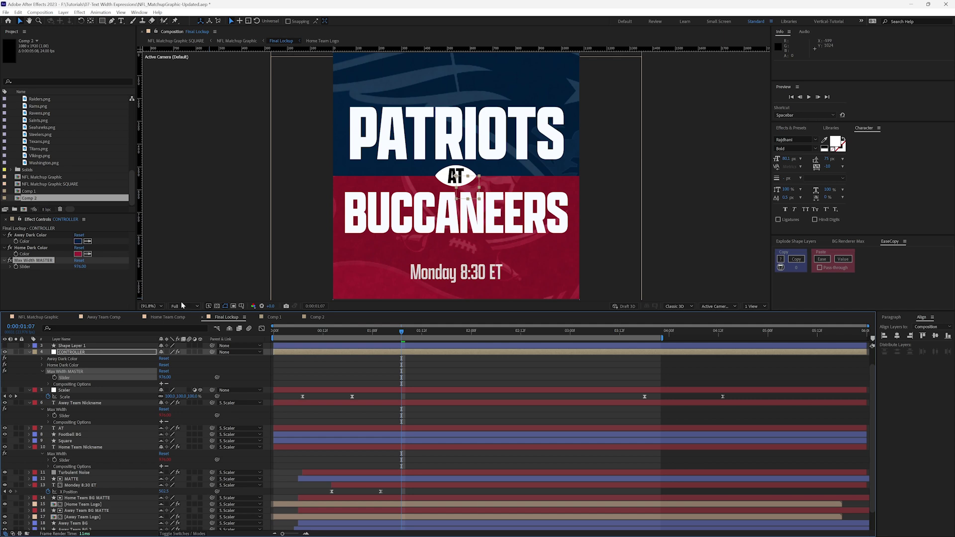
Step: In NFL Matchup Graphic, set CONTROLLER's Away Team menu to Bears and Home Team to Titans
click(40, 317)
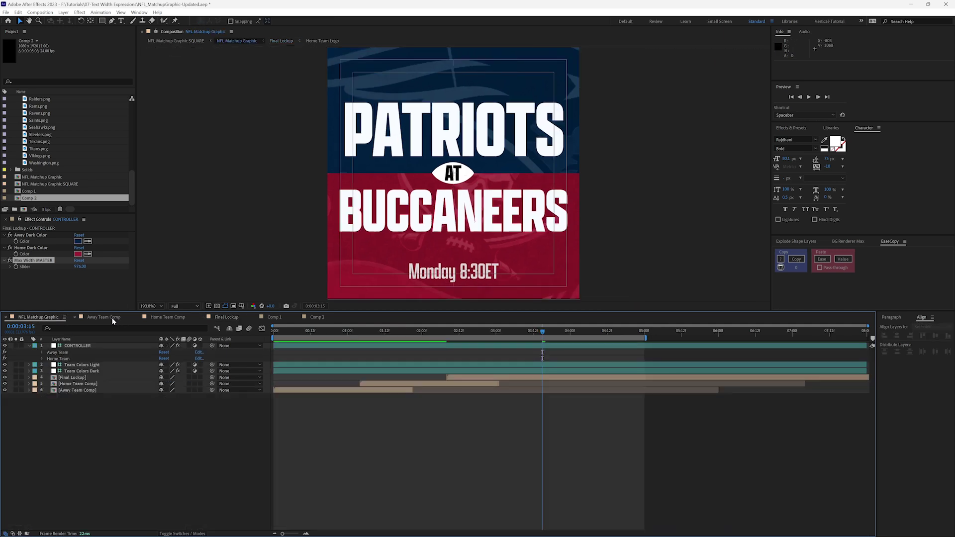
click(43, 353)
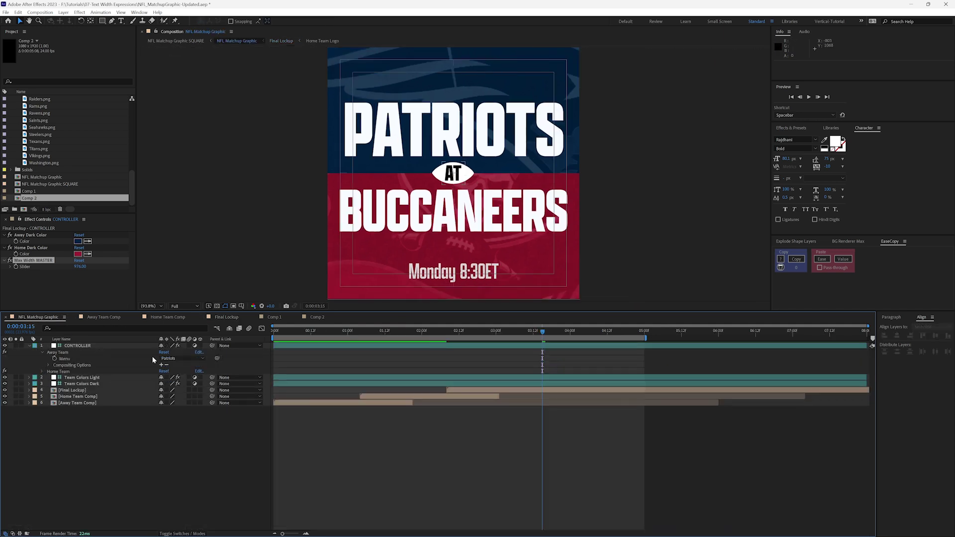
click(179, 359)
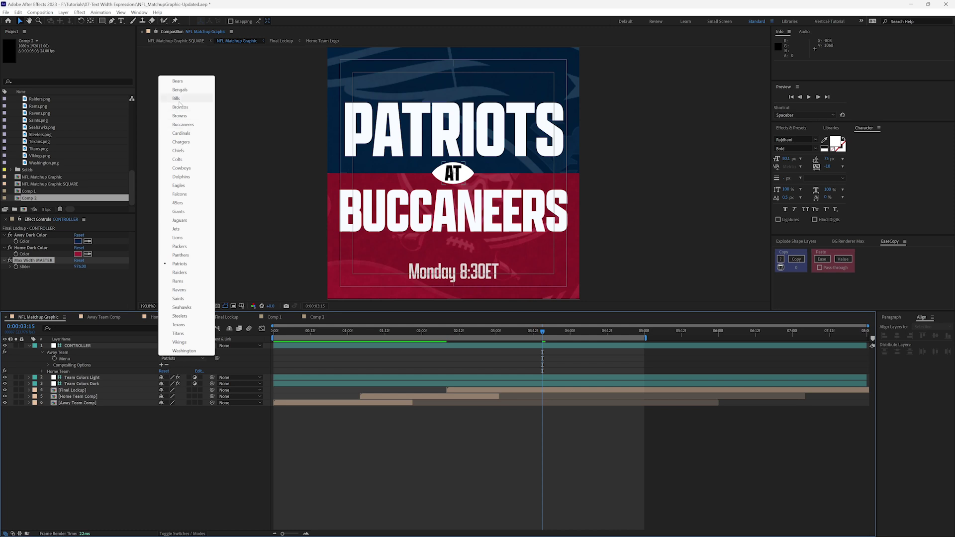
click(180, 81)
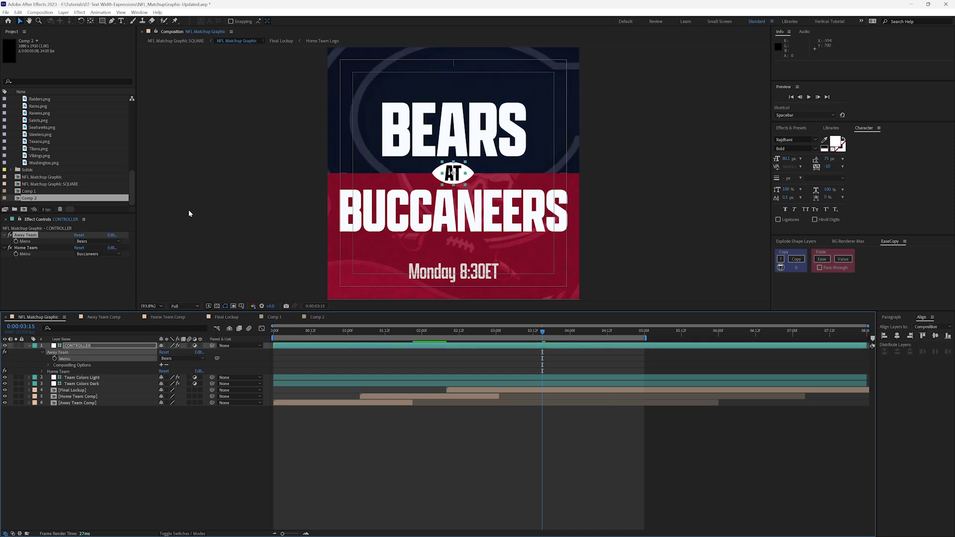
click(42, 372)
click(180, 378)
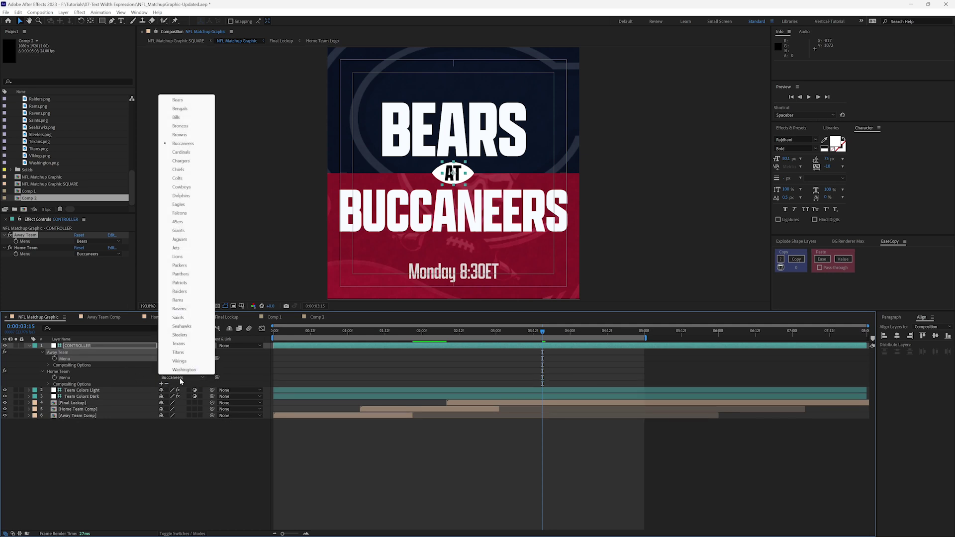
click(178, 352)
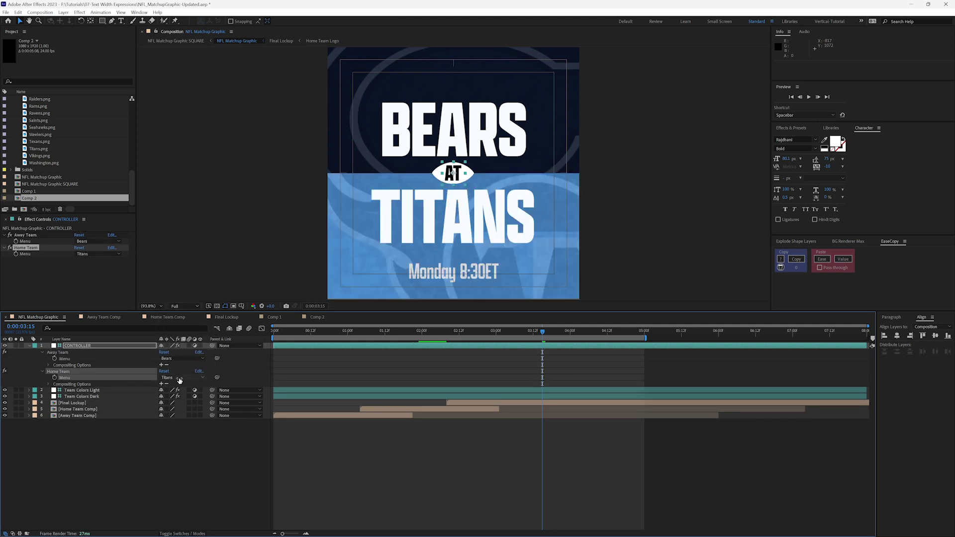